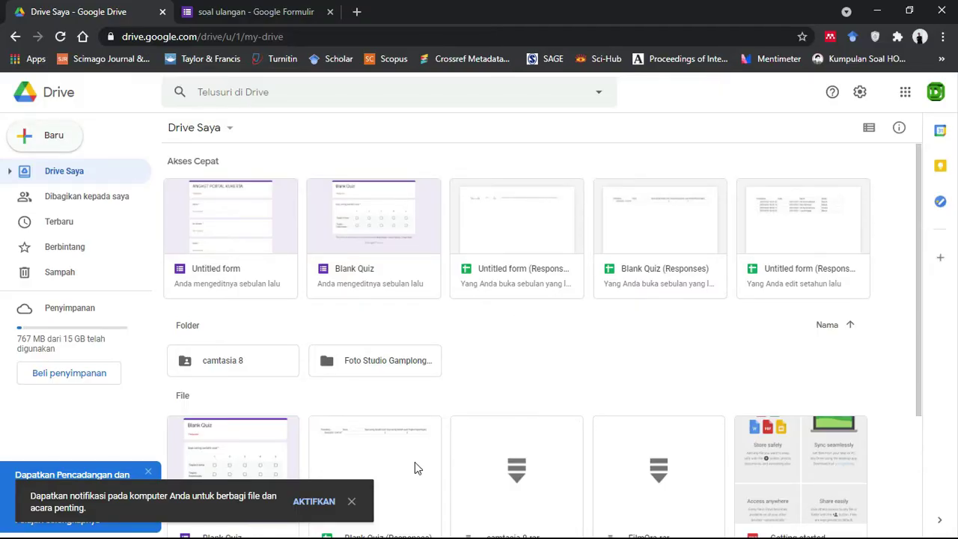
Dismiss the Drive notification prompt and create a new blank Google Form in Drive Saya.
click(351, 501)
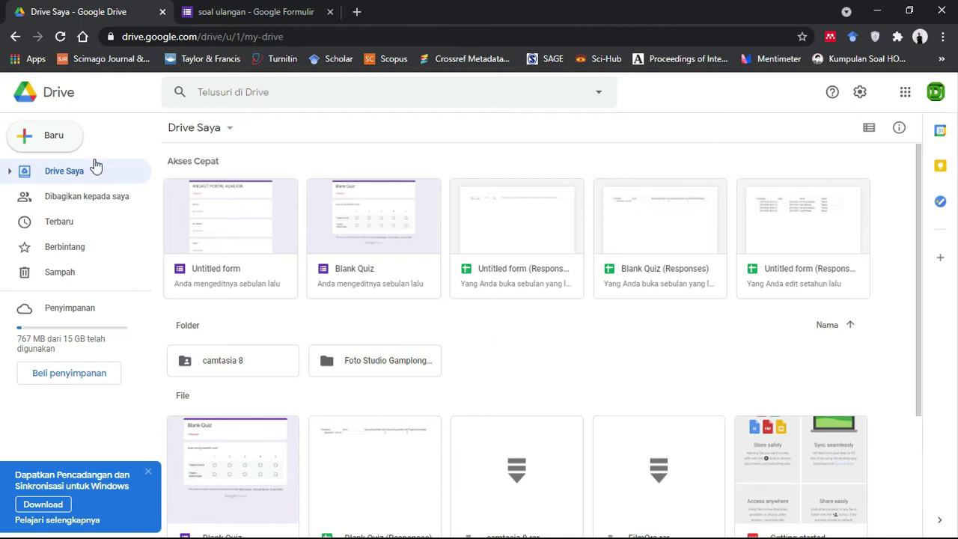
click(50, 142)
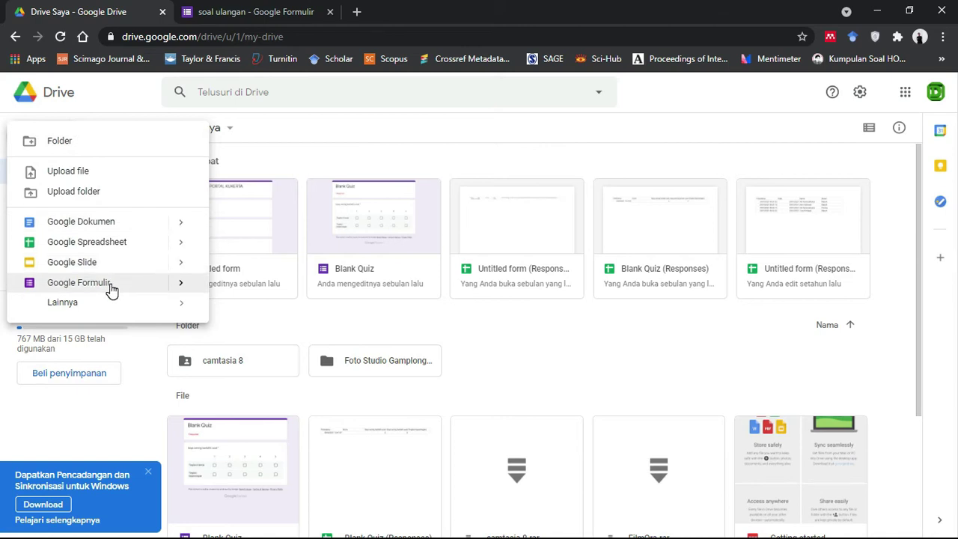
mouse_move(182, 284)
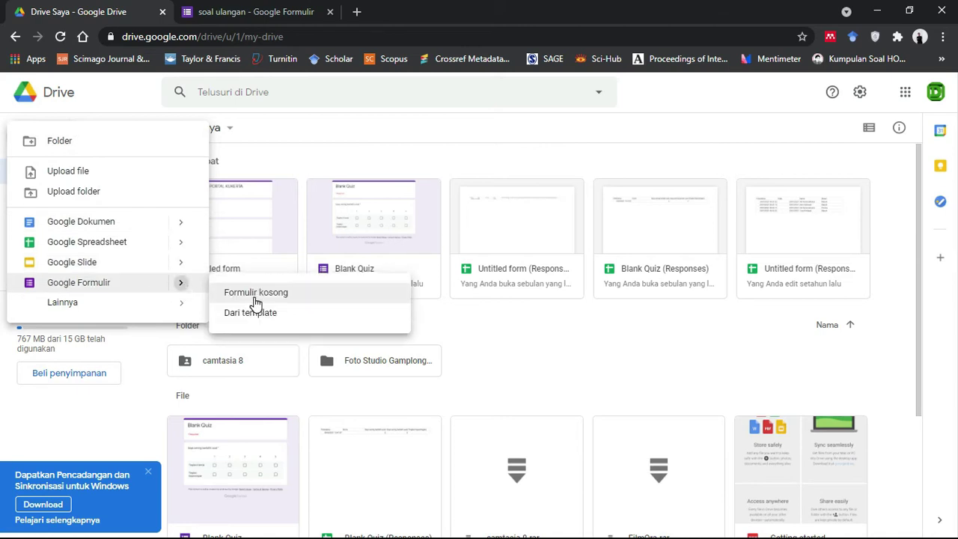
click(254, 297)
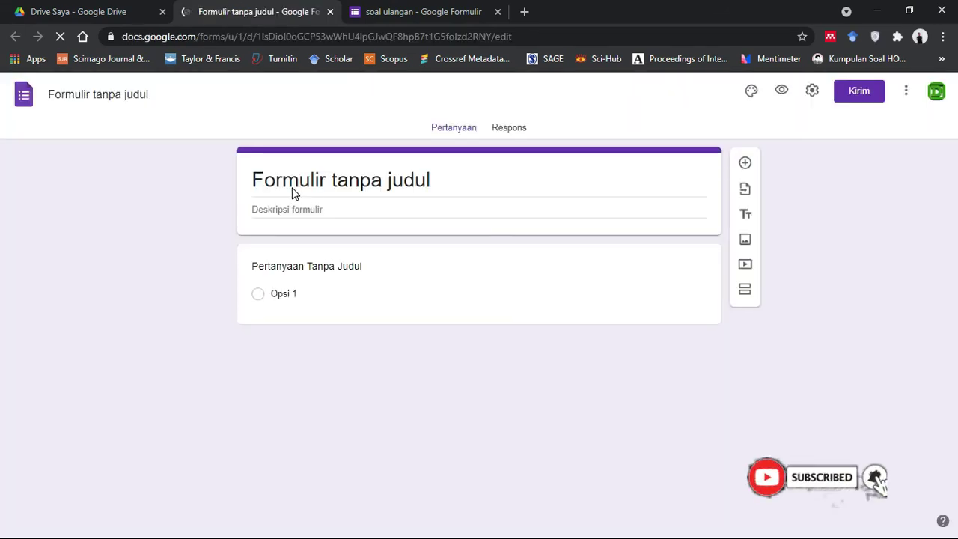
Title the form "SOAL ULANGAN MATEMATIKA" and add a description giving Matematika, 2020/ 2021, 60 Menit, 5 Soal and four numbered work instructions.
click(288, 185)
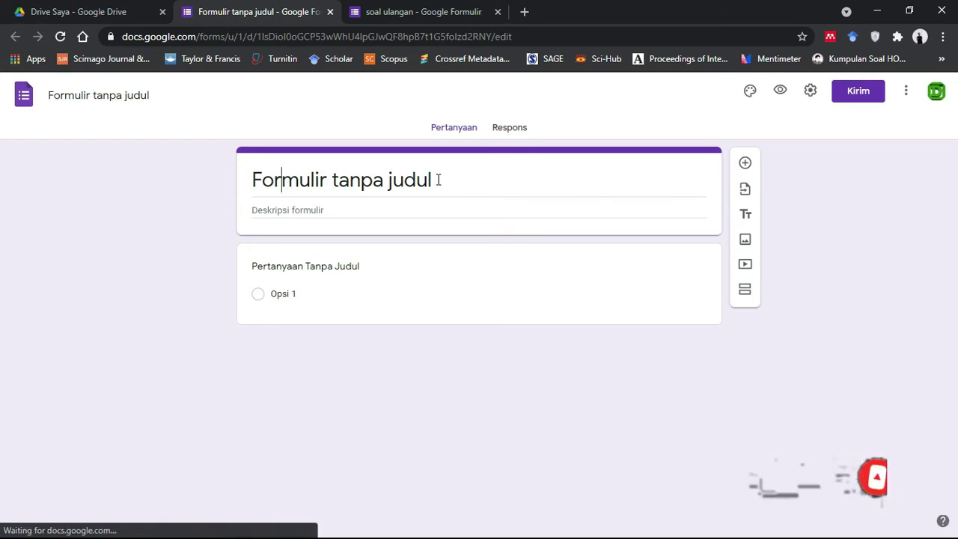
drag(437, 180, 274, 175)
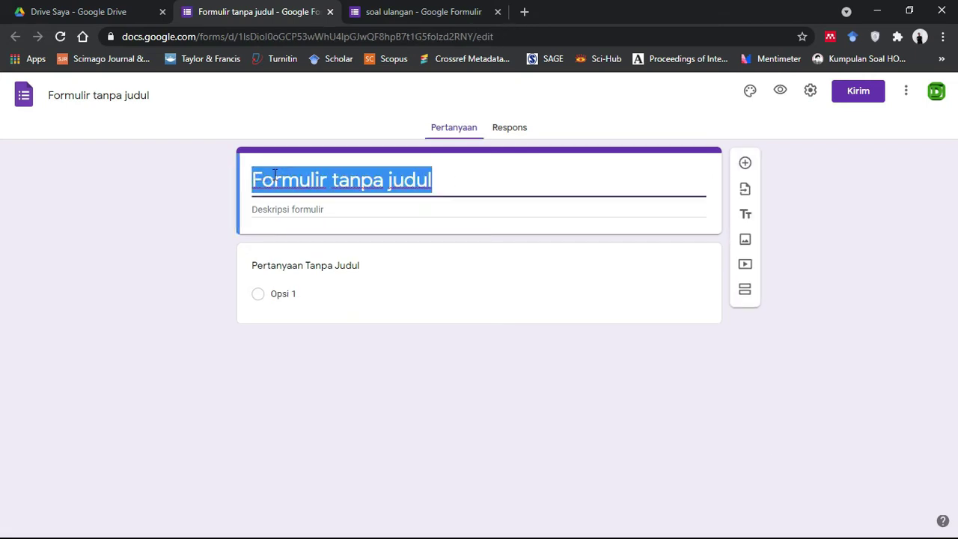
text(SOAL U)
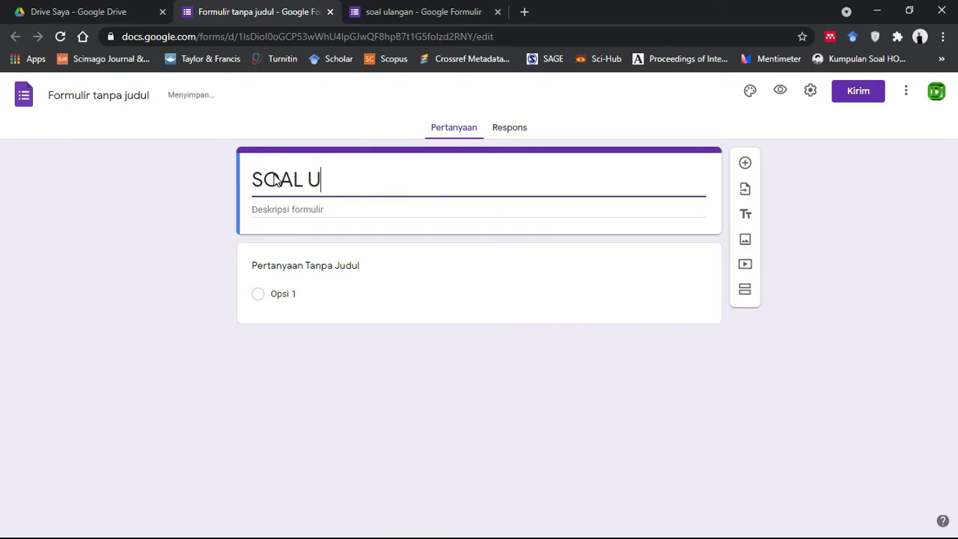
text(LANGAN MATEMATIKA)
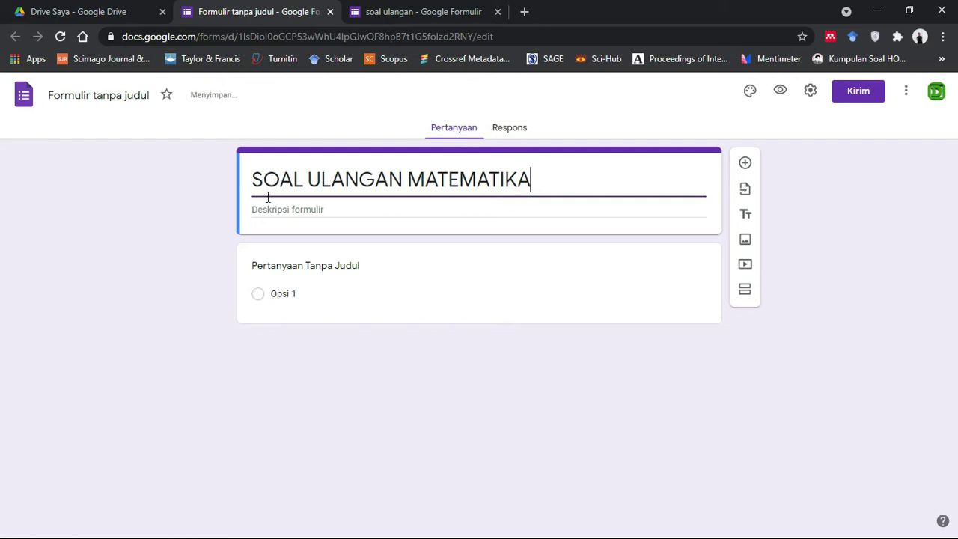
click(270, 214)
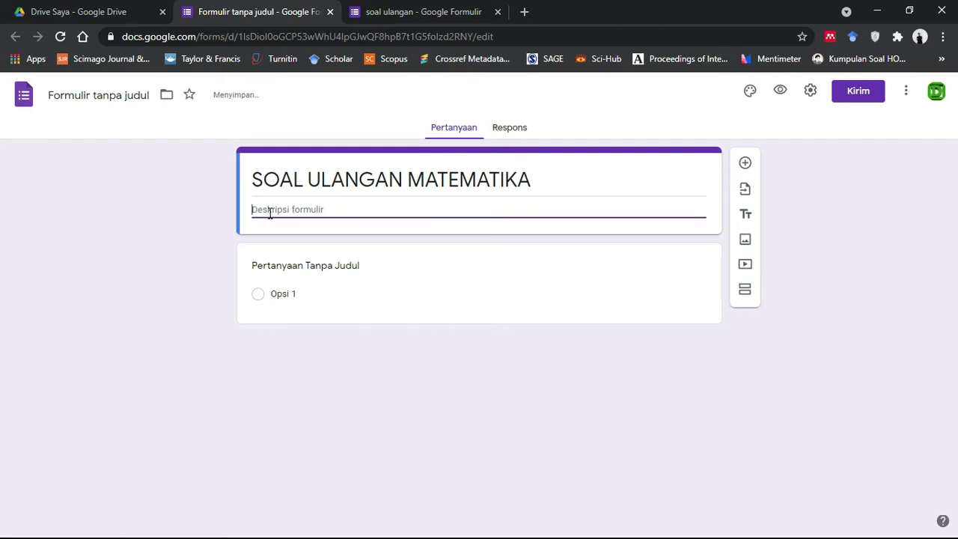
text(Mata Pelajaran : Matematika Tahun Pelajaran : 2020/ 2021 Waktu : 60 Menit Jumlah Soal : 5 Soal  Petunjuk pengerjaan: 1. Tuliskan nama dan nomor presensi pada lembar jawaban yang telah disediakan 2. Dahulukan soal yang Anda anggap mudah 3. Periksalah pekerjaan Anda sebelum dikumpulkan. 4. Berdoalah sebelum mengerjakan)
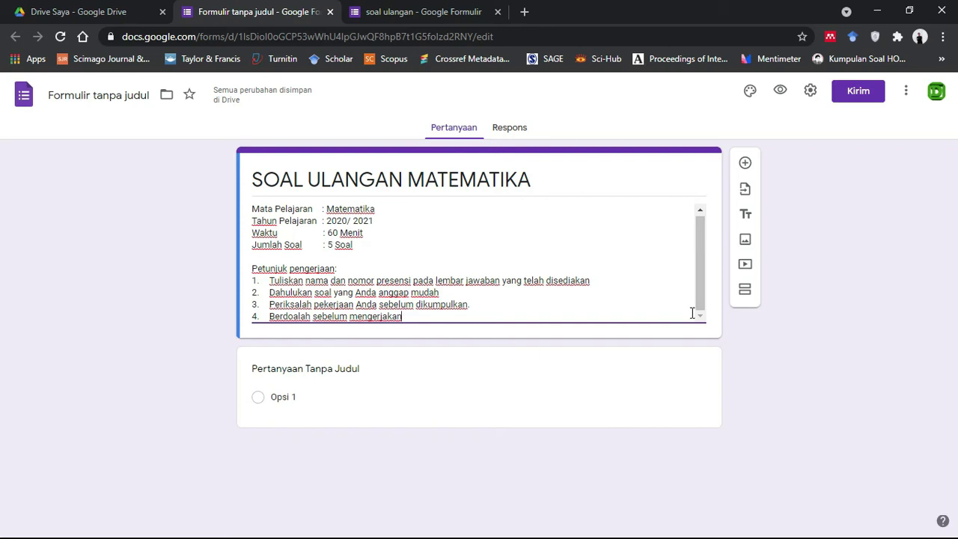
Turn the untitled question into a required short-answer question named NAMA.
click(286, 371)
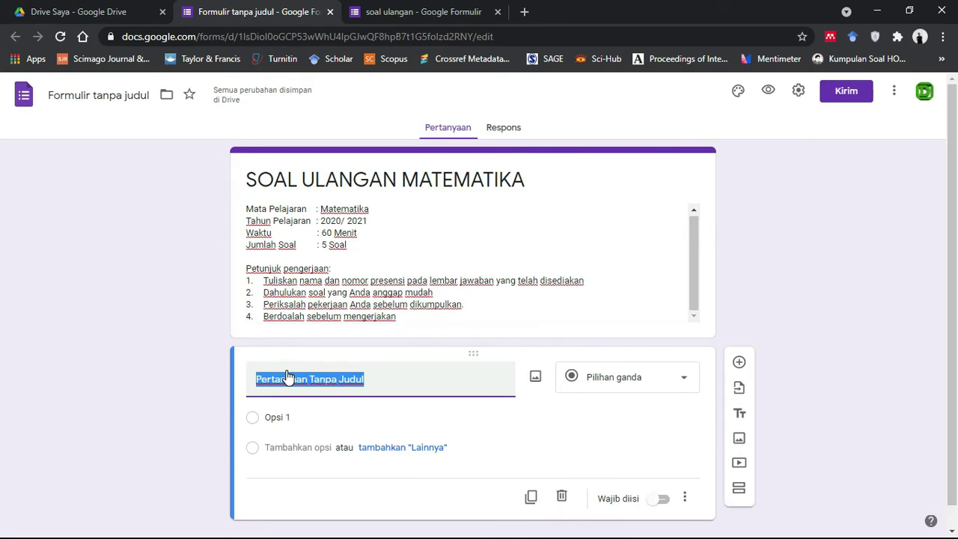
text(NAMA)
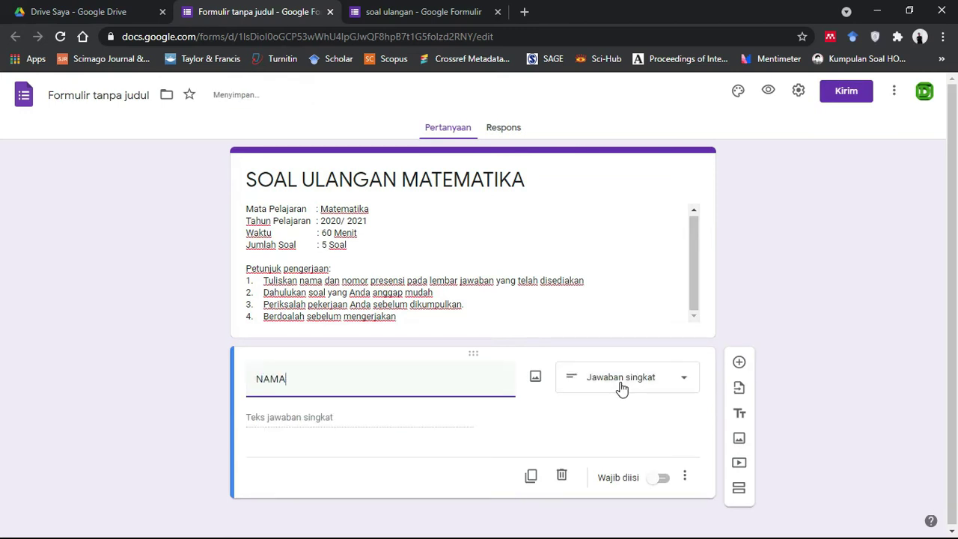
click(661, 484)
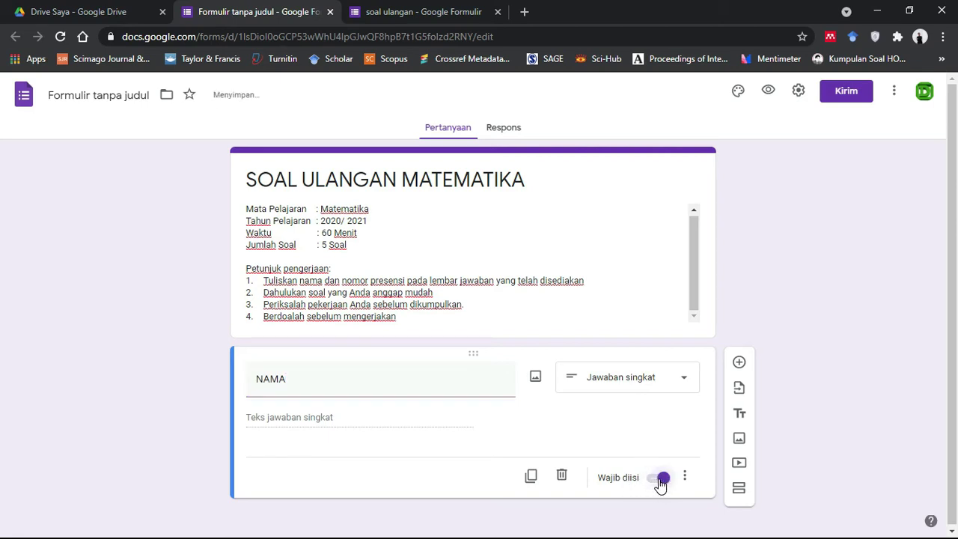
Add two more required short-answer questions, KELAS and NOMOR ABSEN, by duplicating the preceding question each time.
click(531, 480)
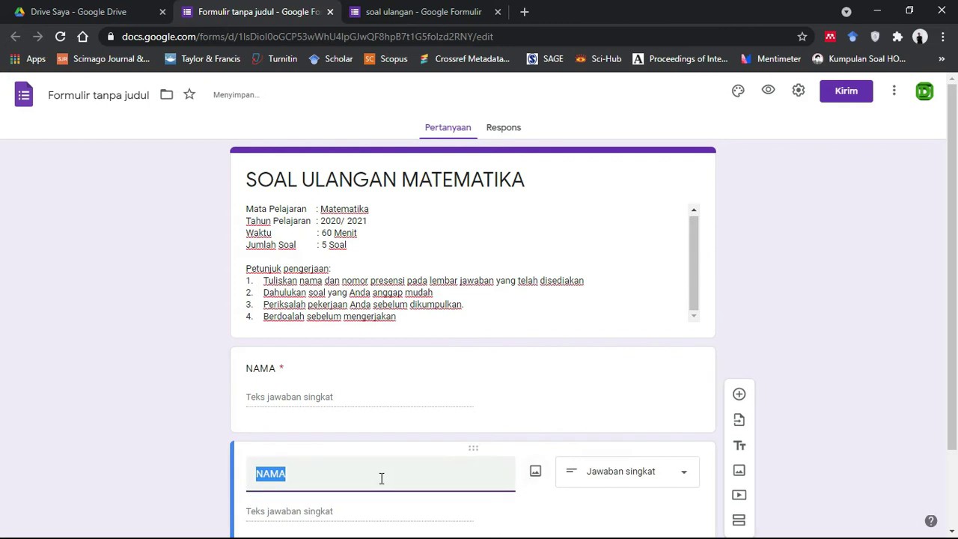
text(KELAS)
drag(953, 198, 953, 312)
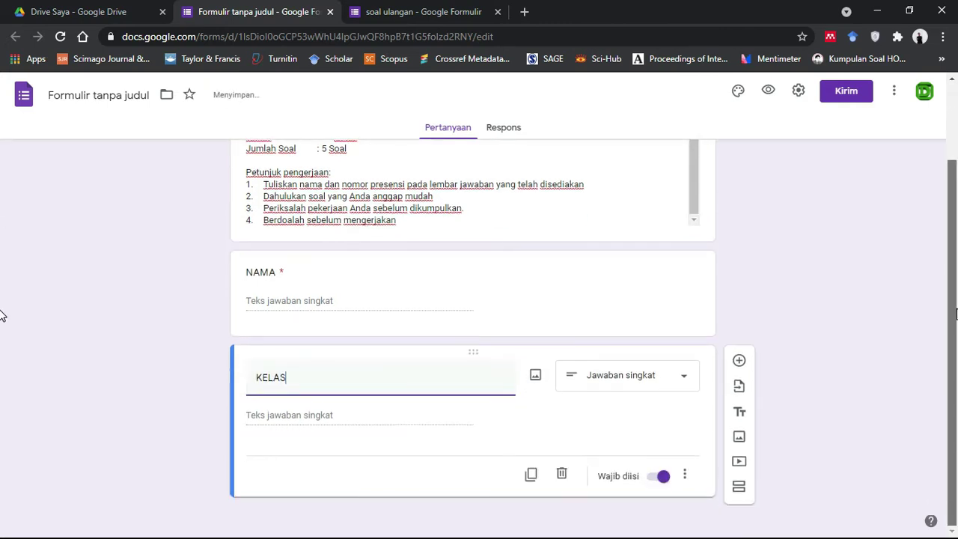
click(532, 479)
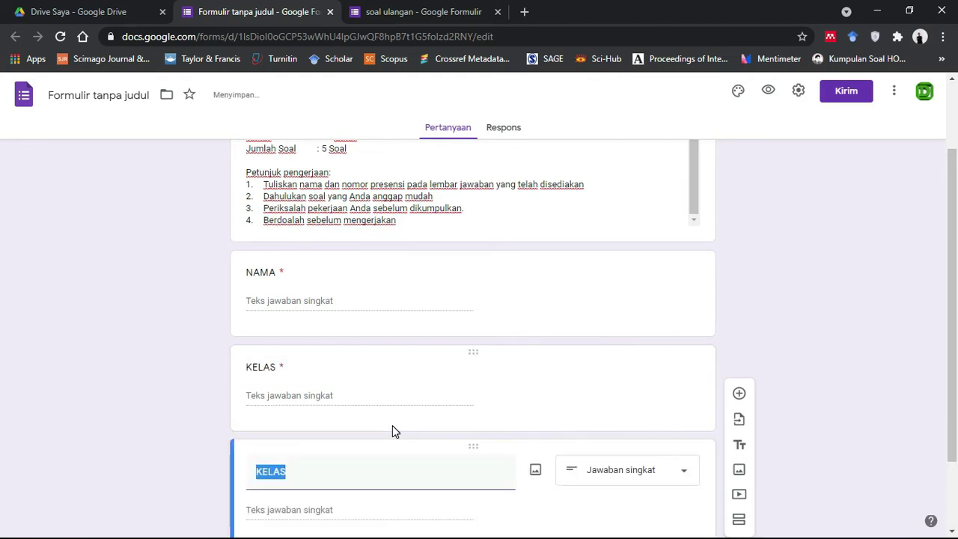
text(N)
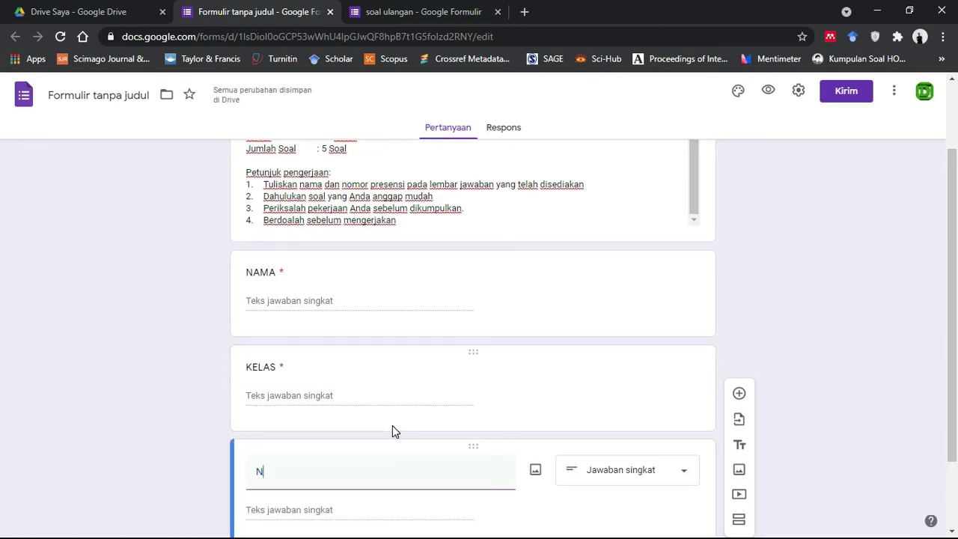
text(OMOR ABSEN)
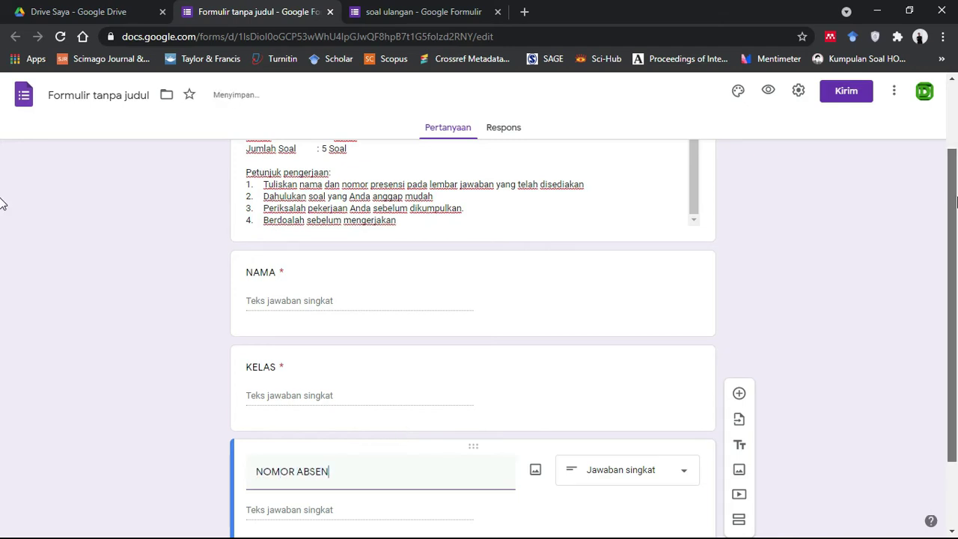
Add a second section titled "Kerjakanlah soal berikut dengan tepat!" and insert an empty multiple-choice question in it.
scroll(0, 240, down, 2)
scroll(1, 208, up, 2)
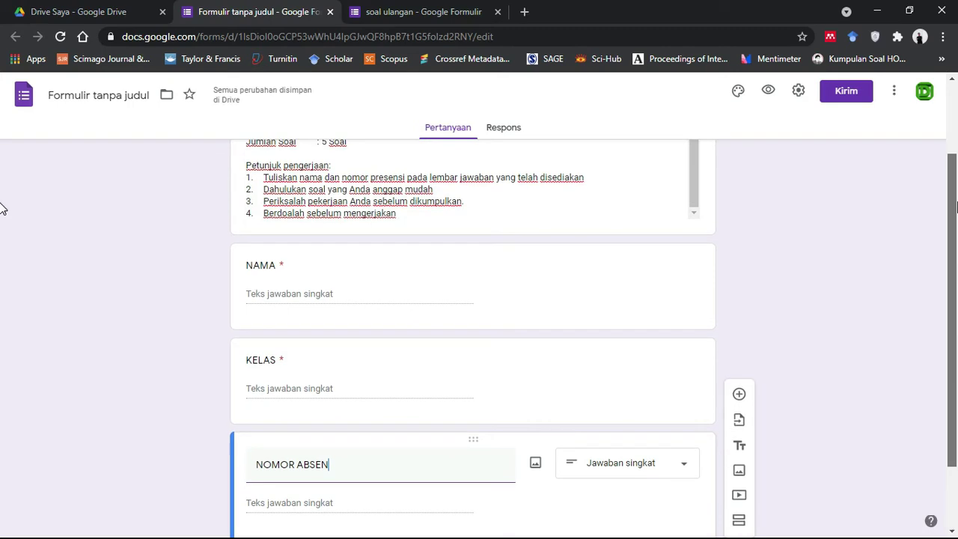
scroll(1, 195, up, 1)
scroll(1, 225, down, 3)
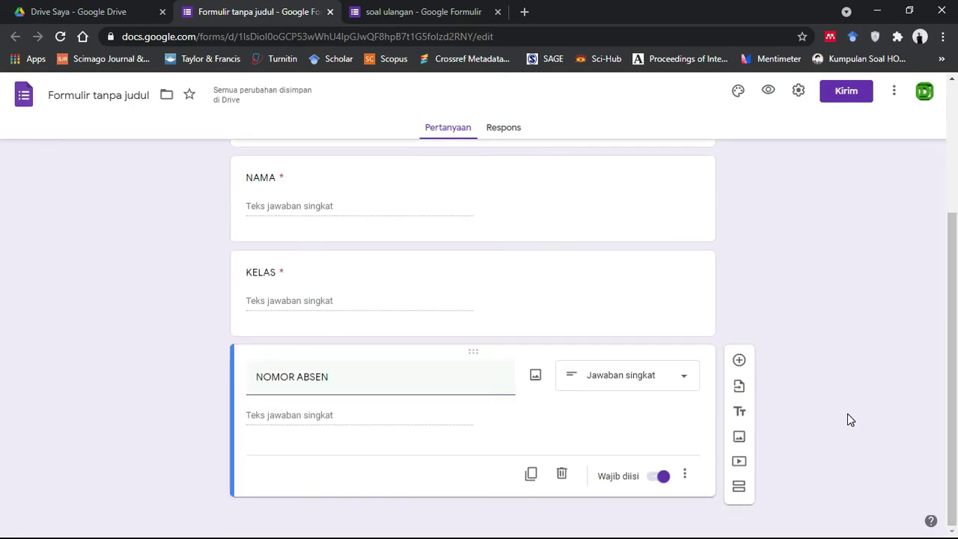
click(739, 491)
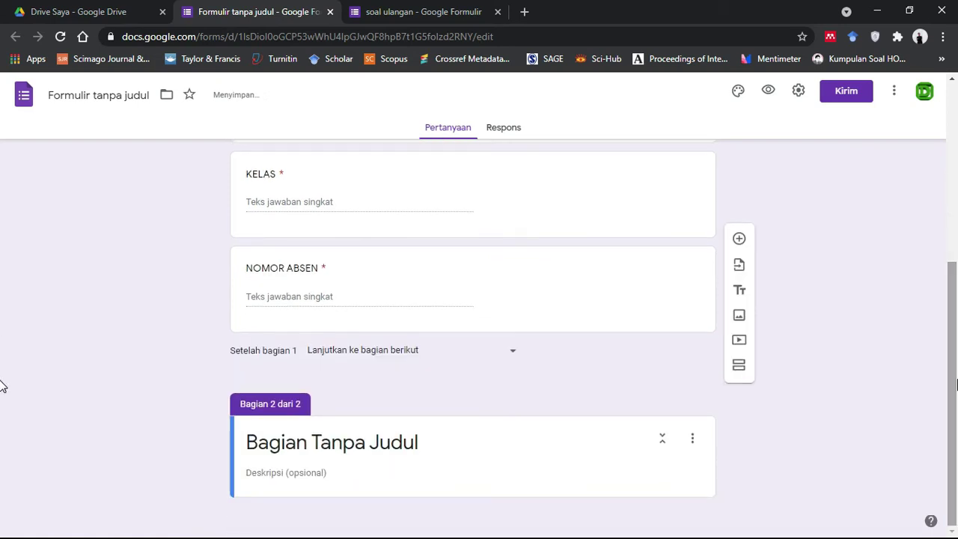
click(362, 449)
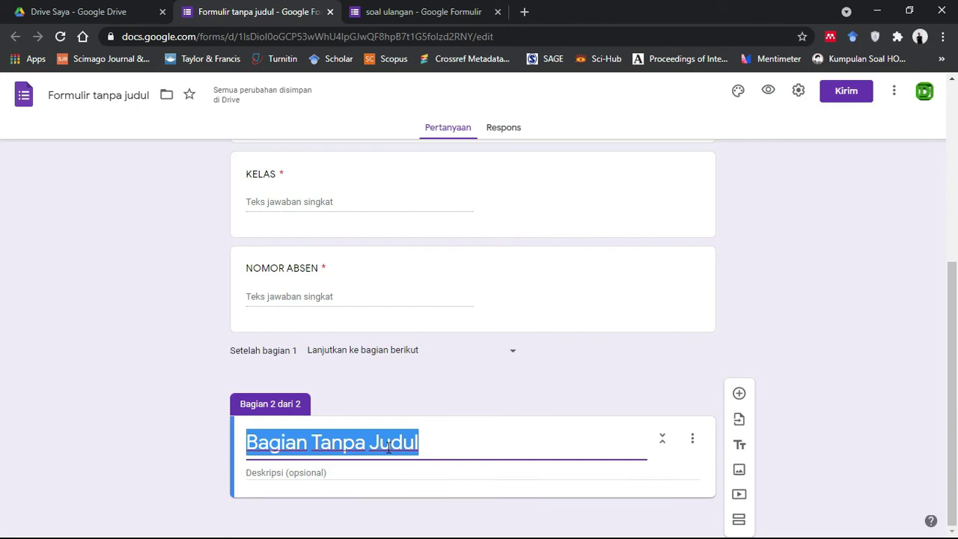
text(Kerjaka)
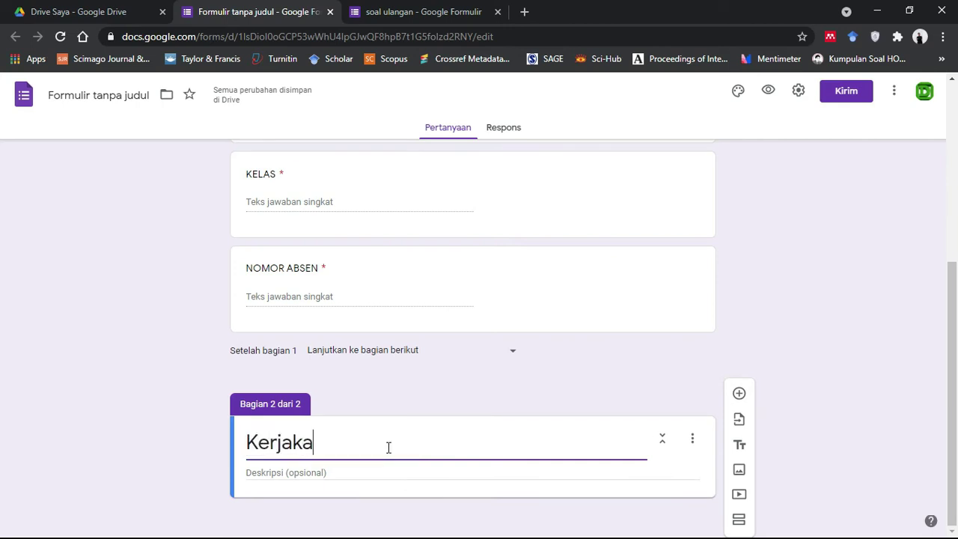
text(nlah so)
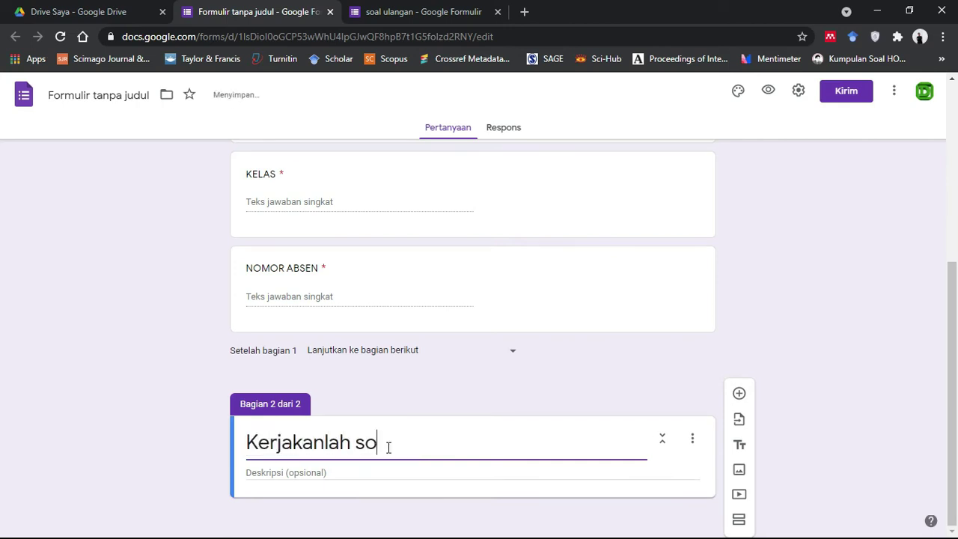
text(al berikut)
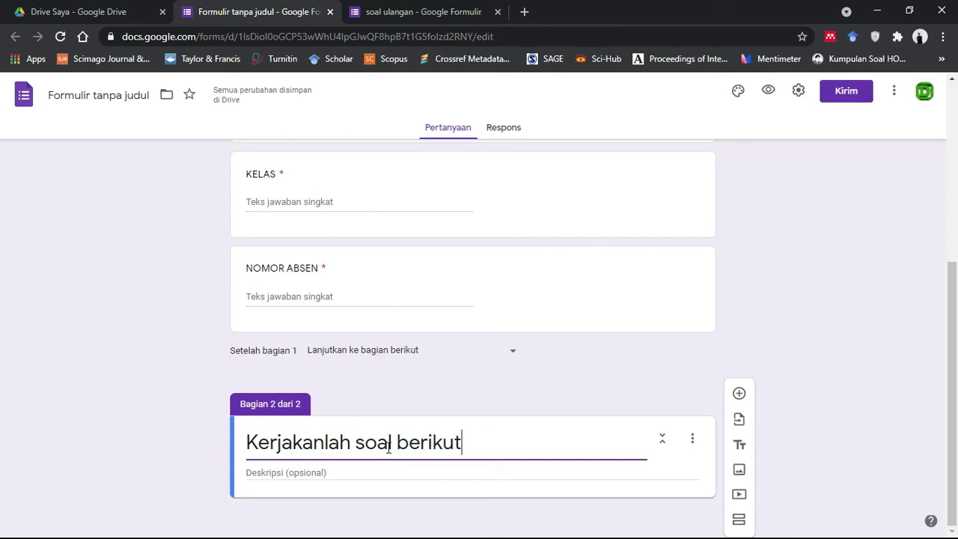
text( dengan t)
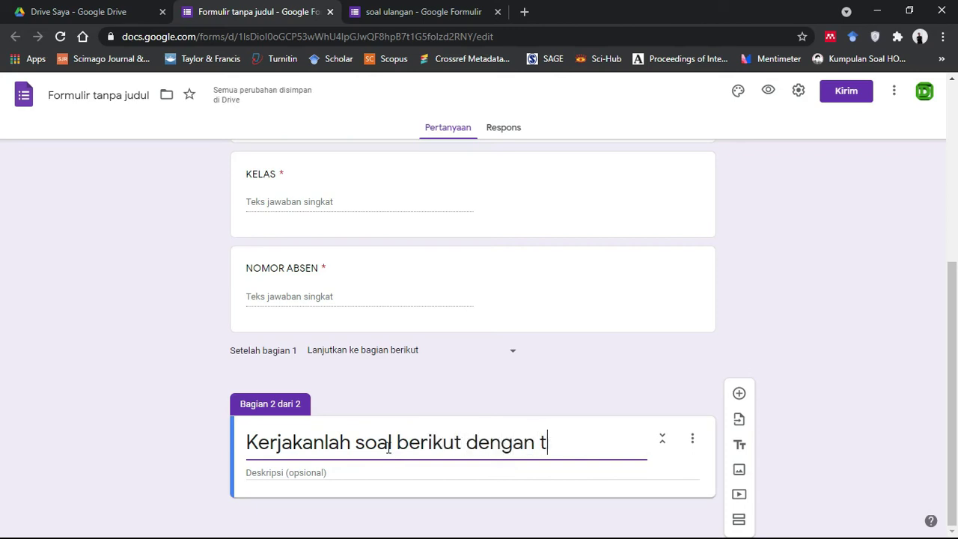
text(epat)
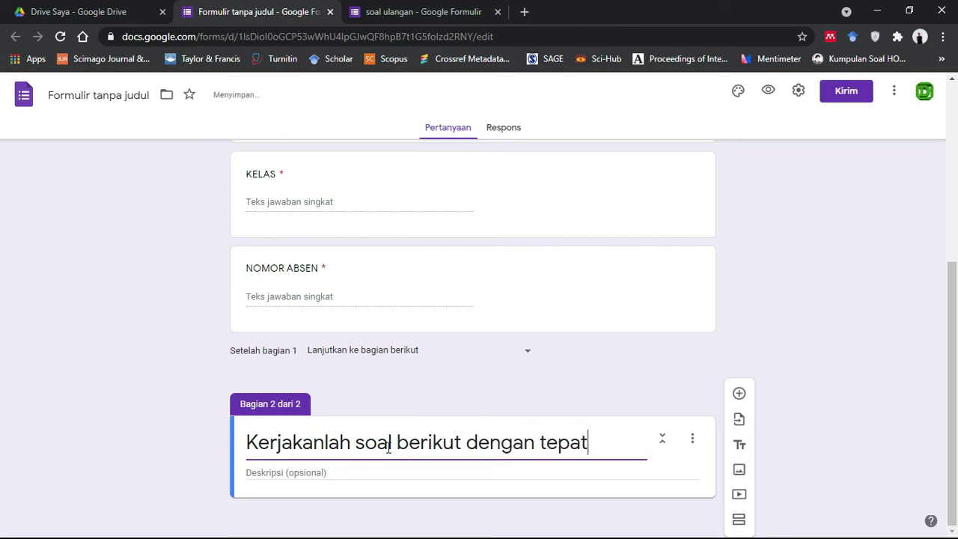
text(!)
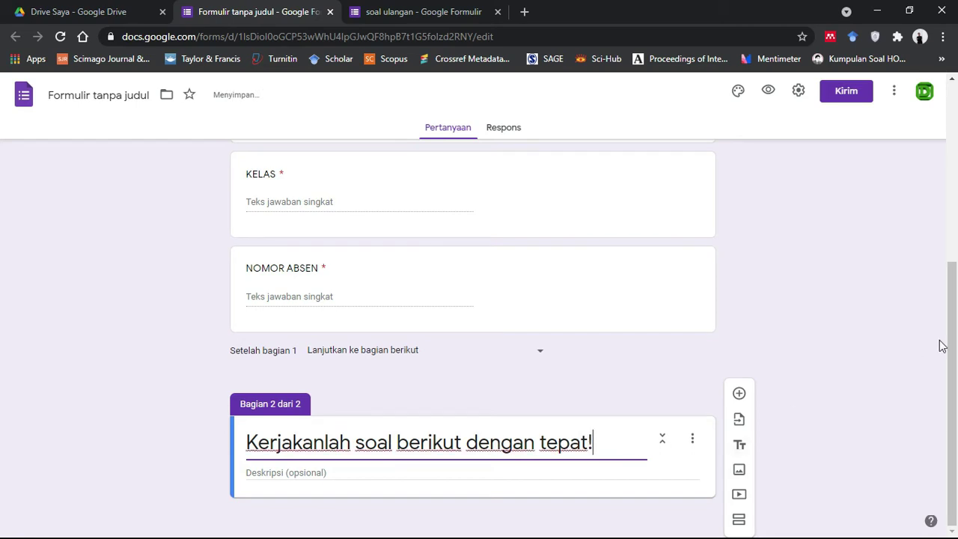
click(740, 393)
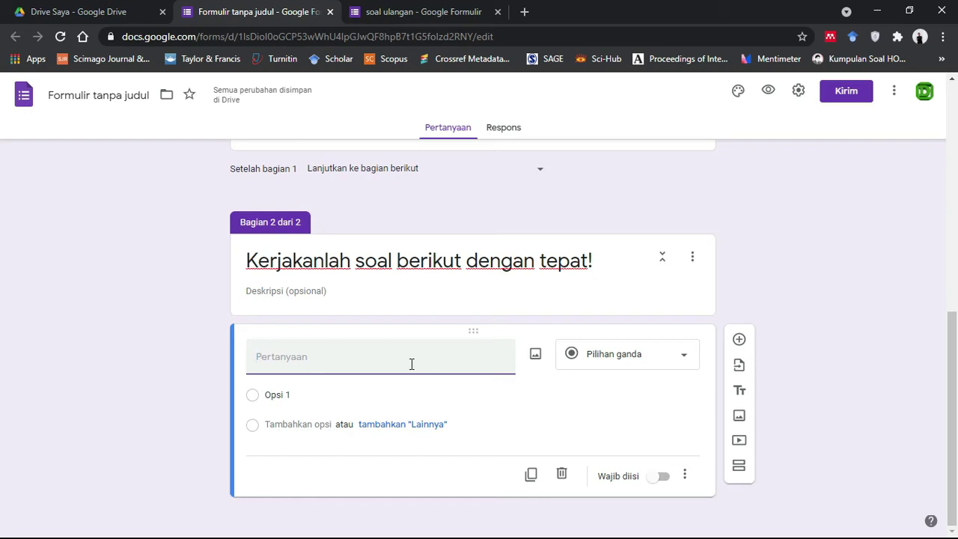
Switch to File Explorer, preview the question images in the Soal Latihan folder, and return to the form in the browser.
key(alt+Tab)
key(Tab)
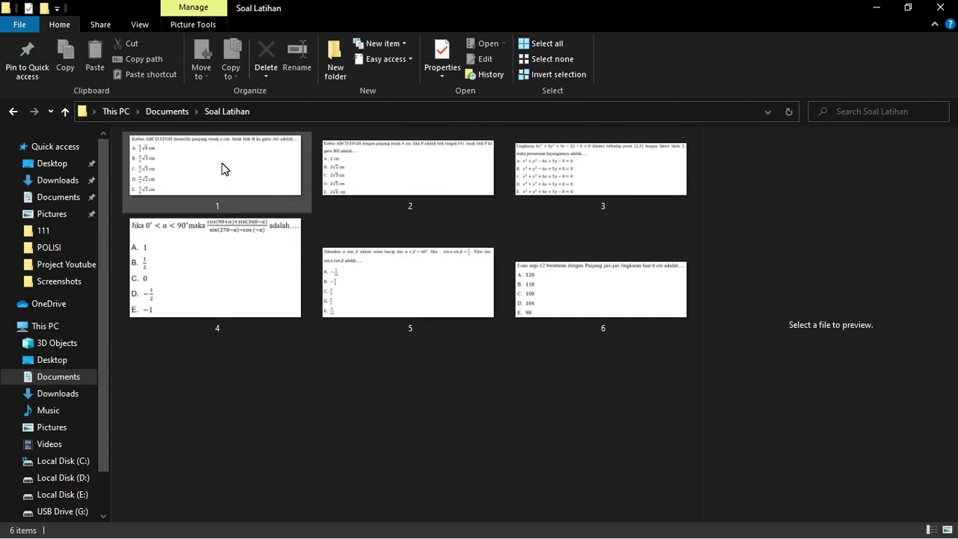
click(458, 168)
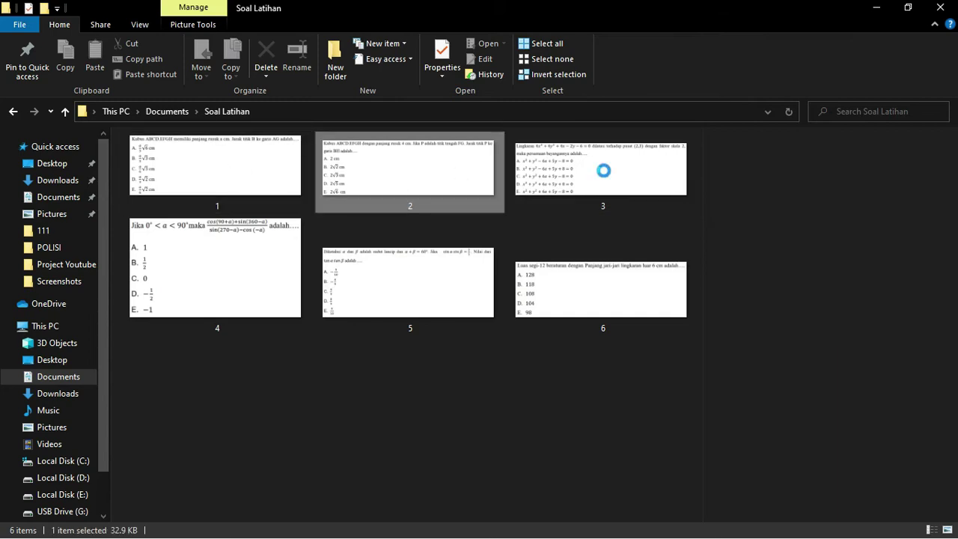
click(229, 263)
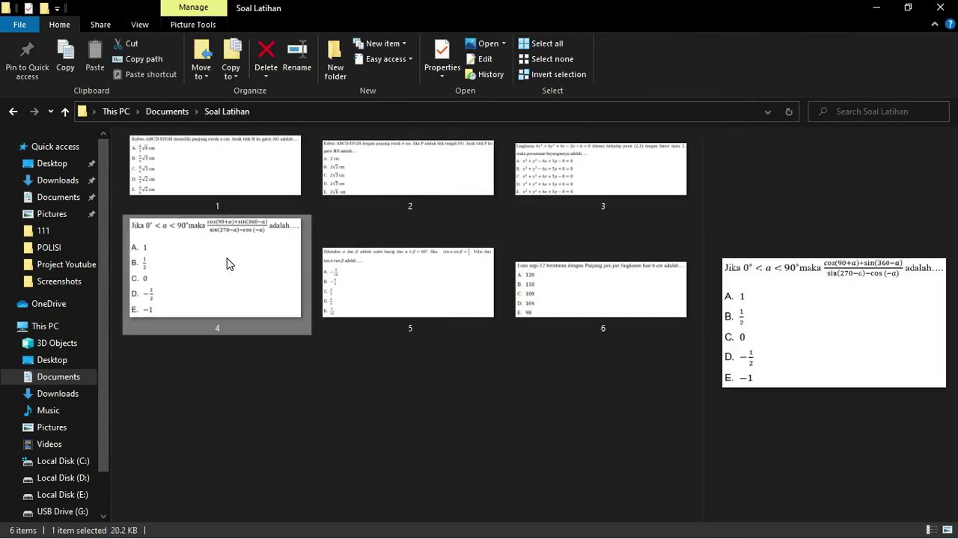
click(368, 280)
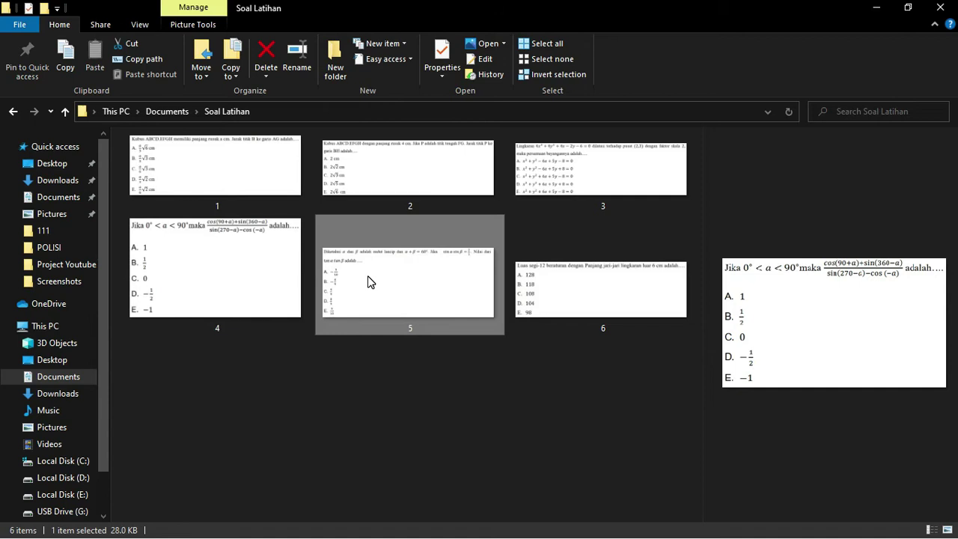
click(577, 278)
click(252, 185)
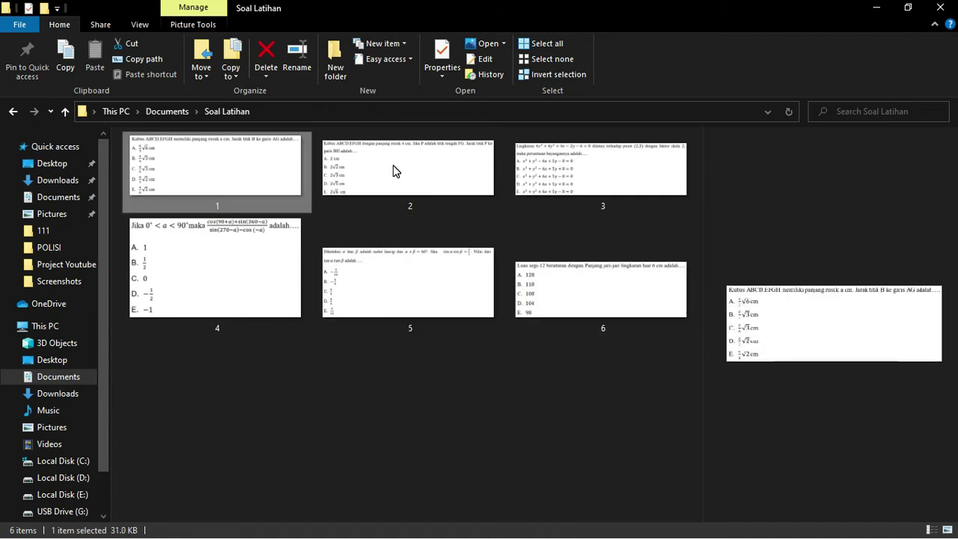
click(393, 167)
key(alt+Tab)
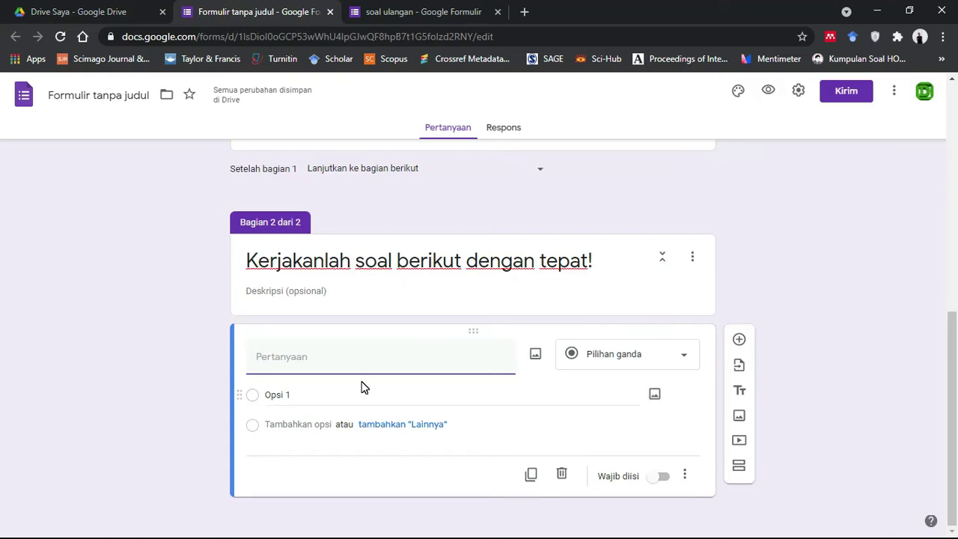
Number the multiple-choice question "1." and insert image 1 from the Soal Latihan folder in Documents into it.
text(1.)
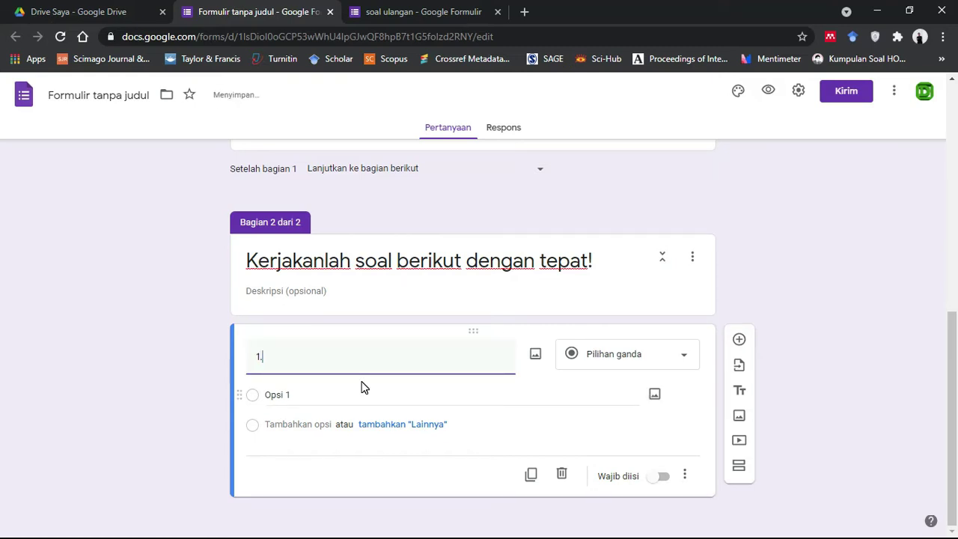
click(536, 358)
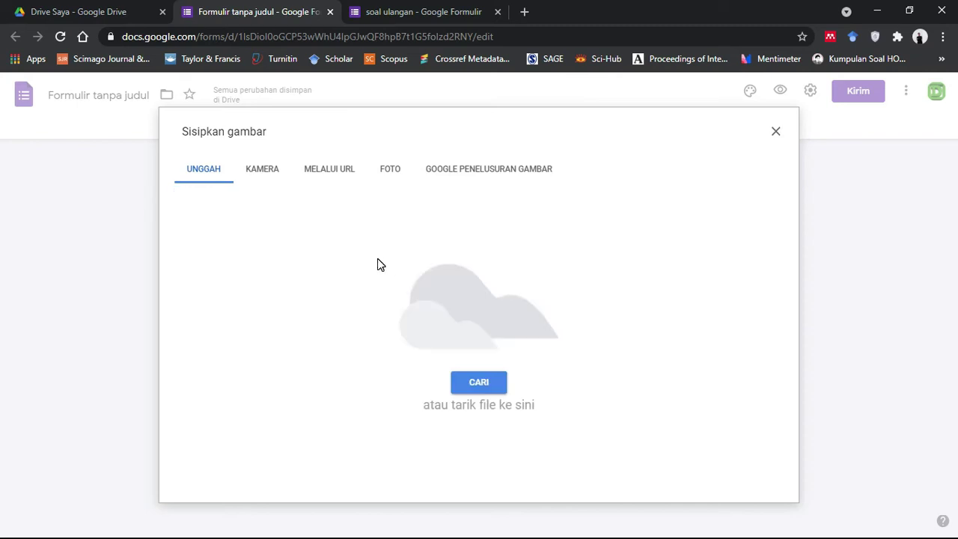
click(487, 390)
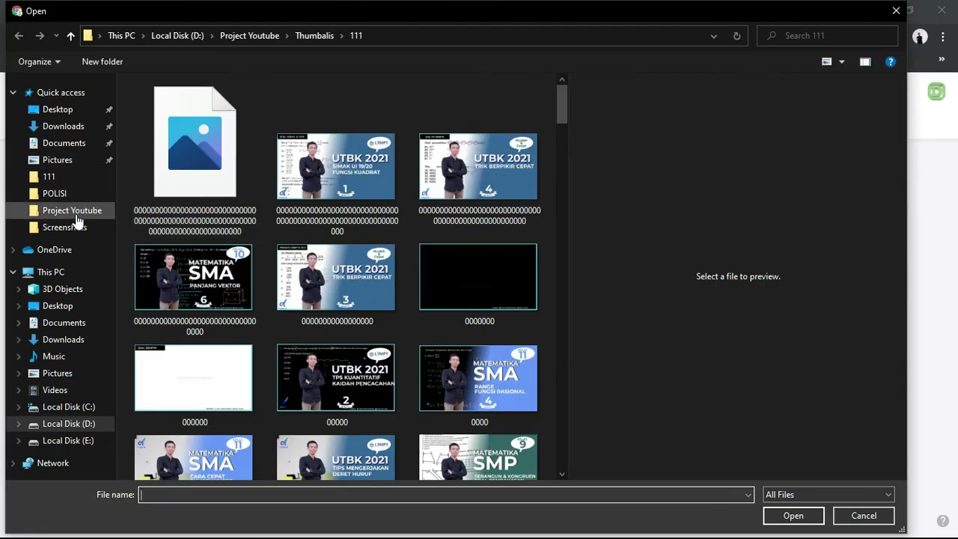
click(59, 147)
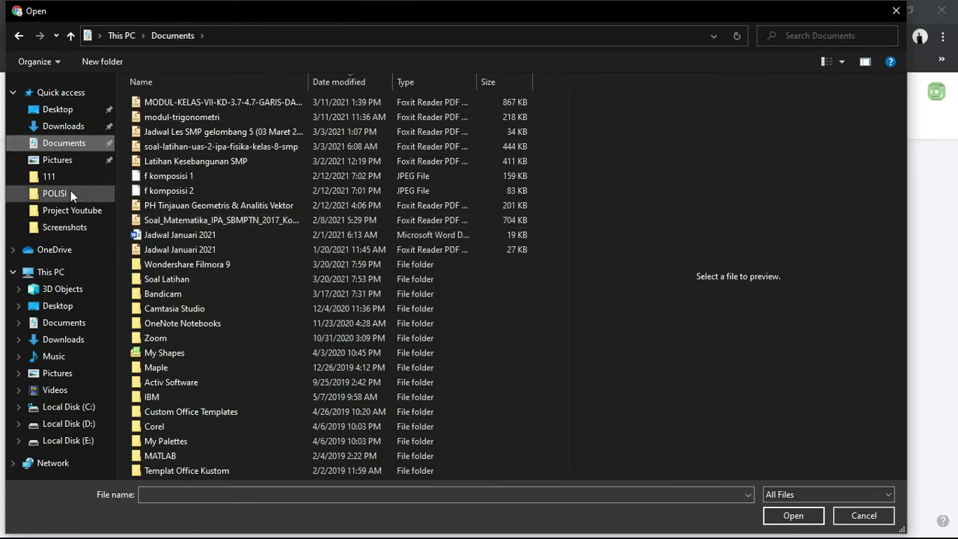
double_click(182, 283)
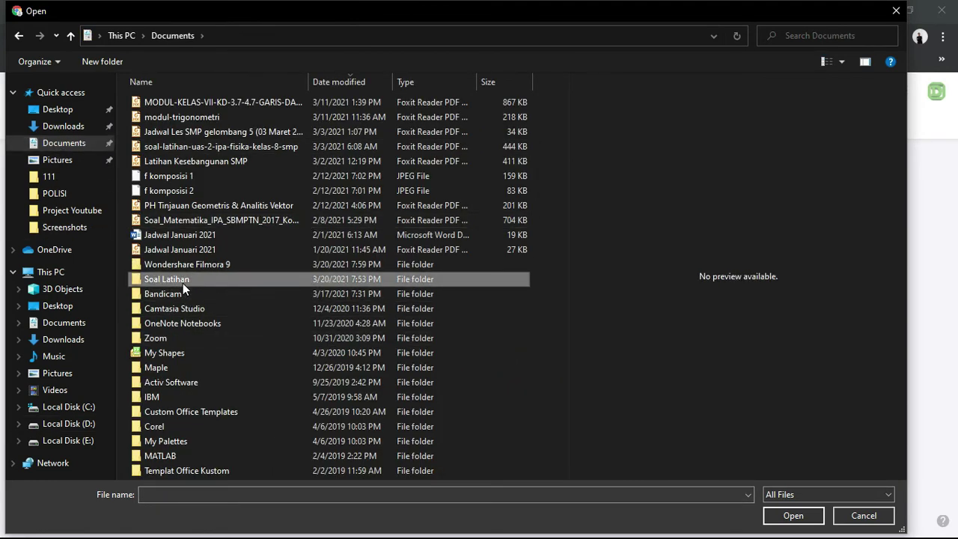
click(170, 112)
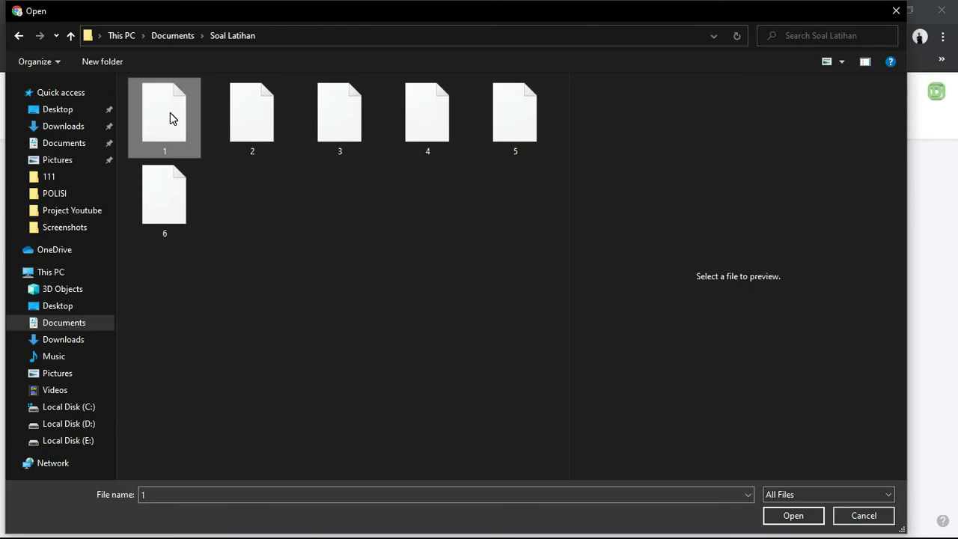
click(785, 520)
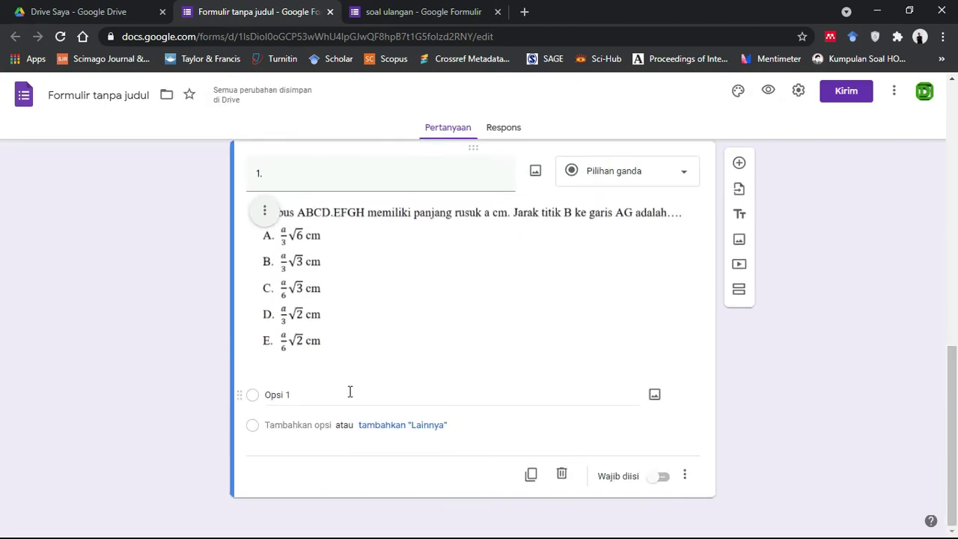
Enter the answer options A, B, C, D and E for question 1 and make the question required.
click(311, 397)
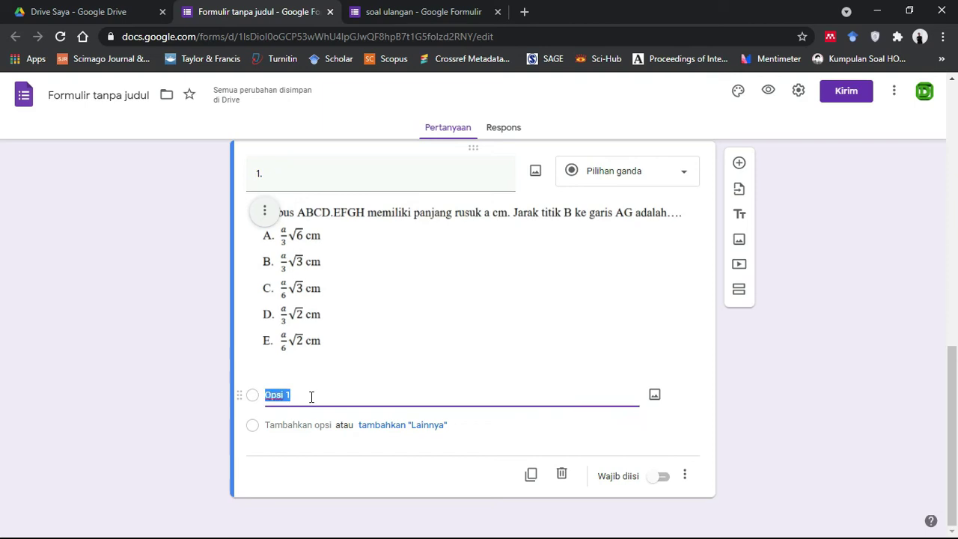
text(A)
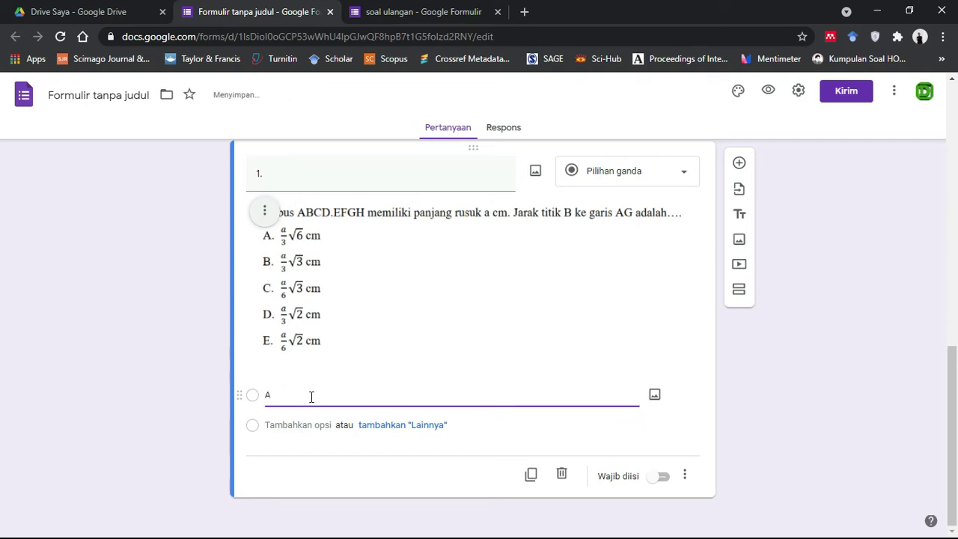
key(Return)
text(B)
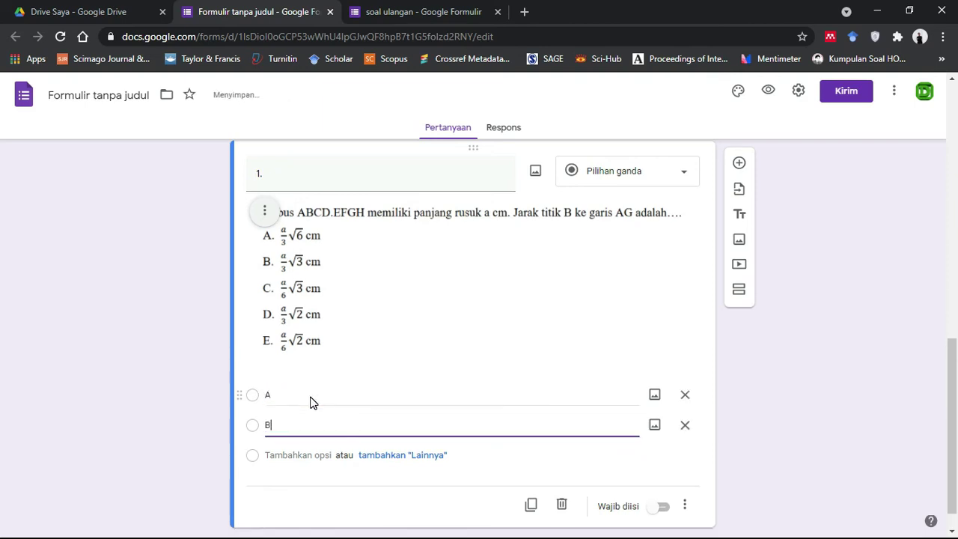
key(Return)
text(C)
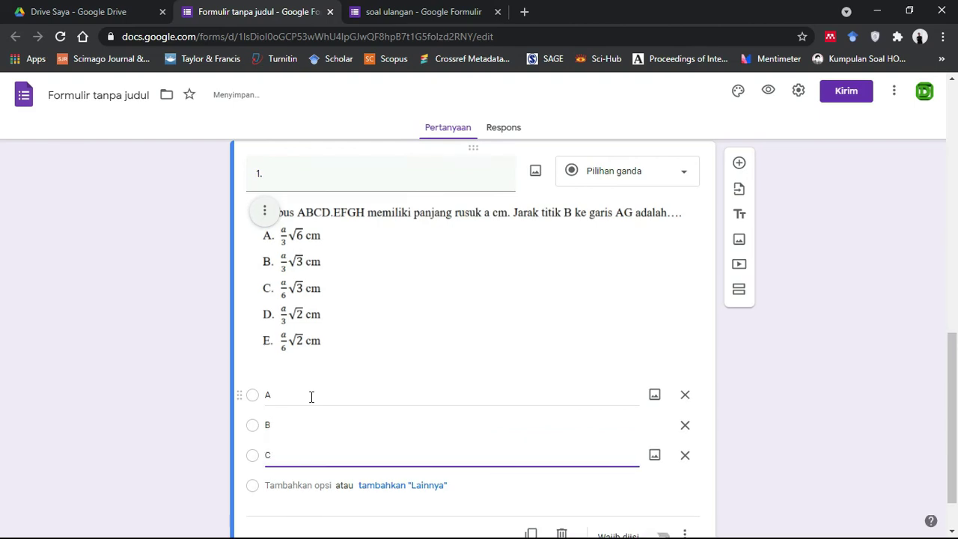
key(Return)
text(D)
key(Return)
text(E)
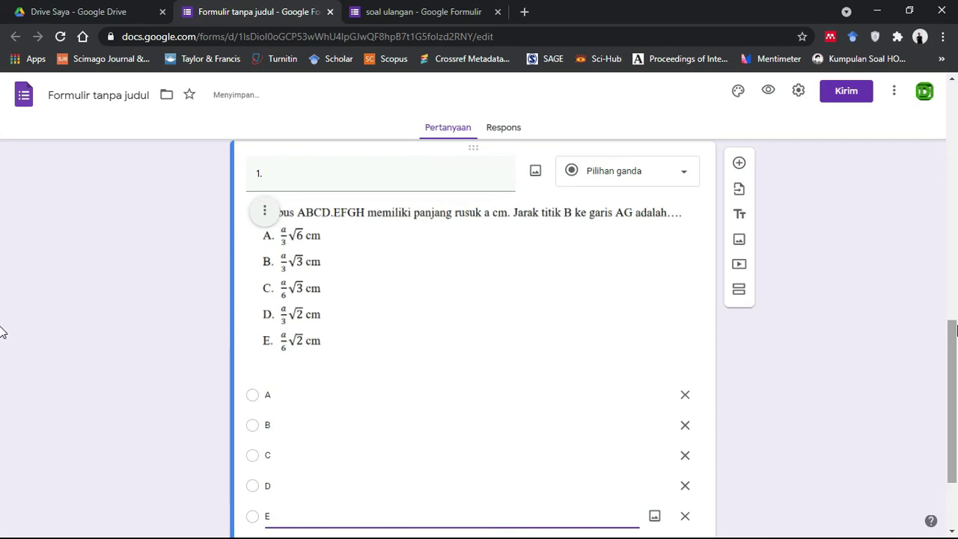
scroll(2, 332, down, 1)
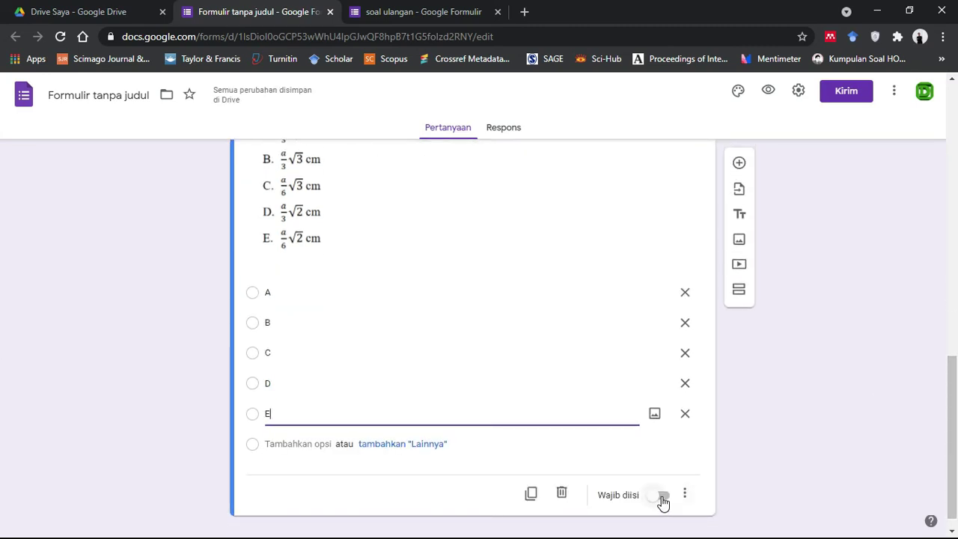
click(662, 497)
Turn the form into a quiz with scores released immediately after each submission, and save the settings.
scroll(2, 388, up, 2)
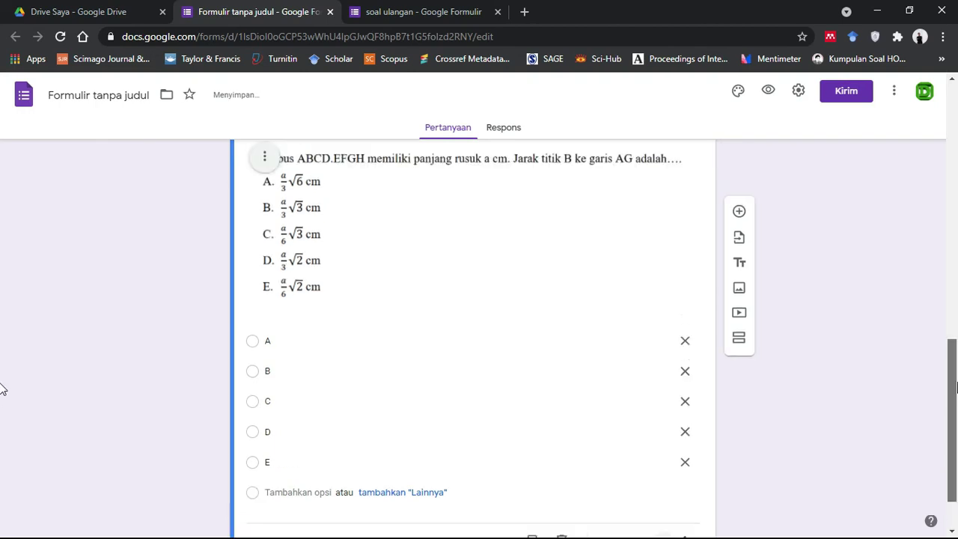
scroll(2, 389, up, 1)
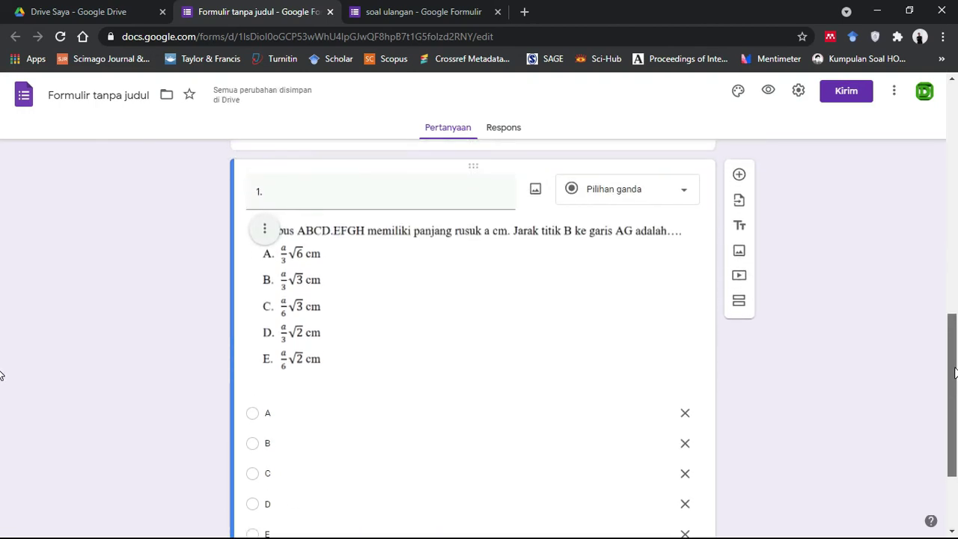
scroll(2, 396, down, 3)
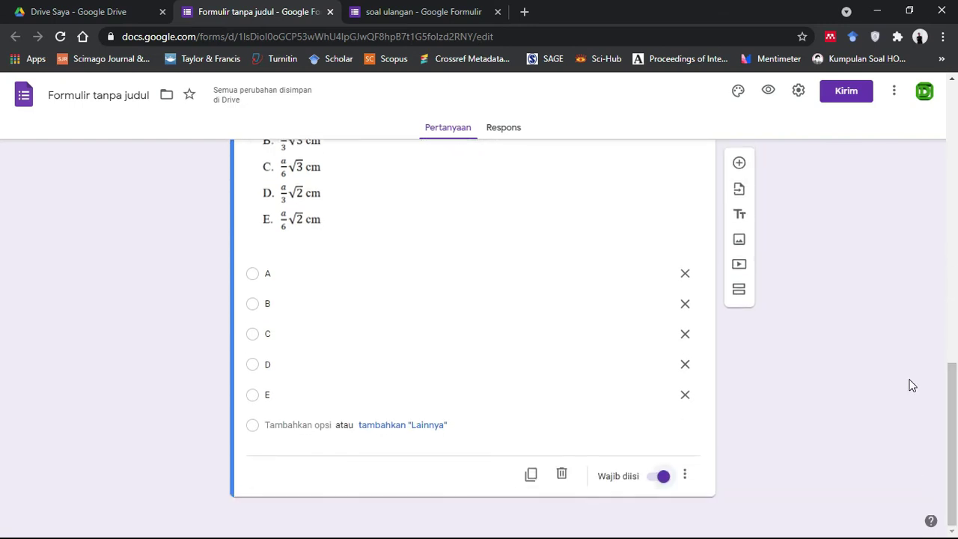
click(798, 91)
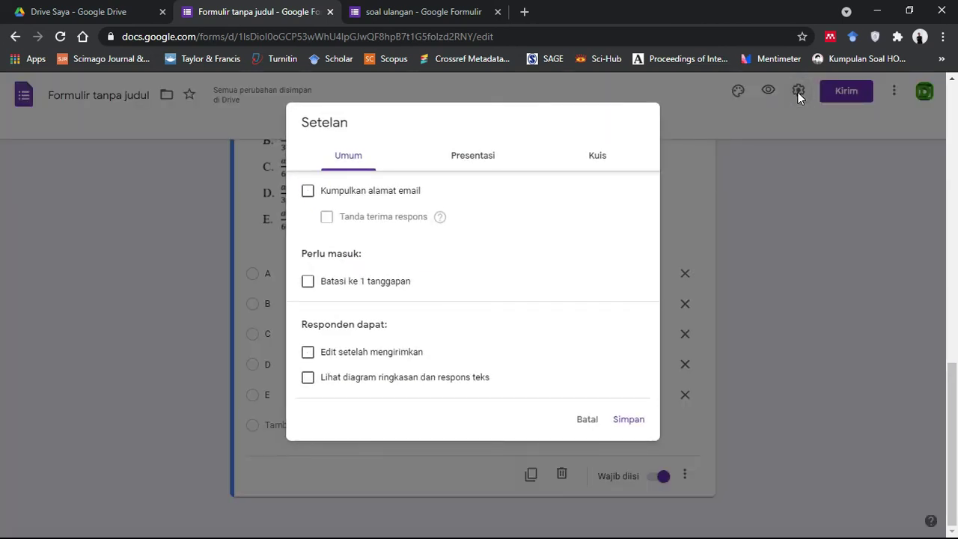
click(596, 159)
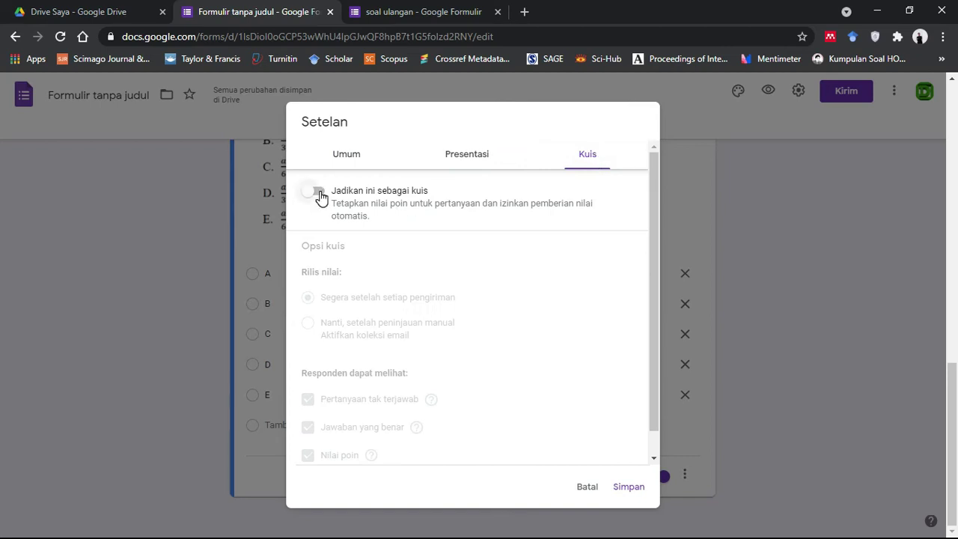
click(317, 191)
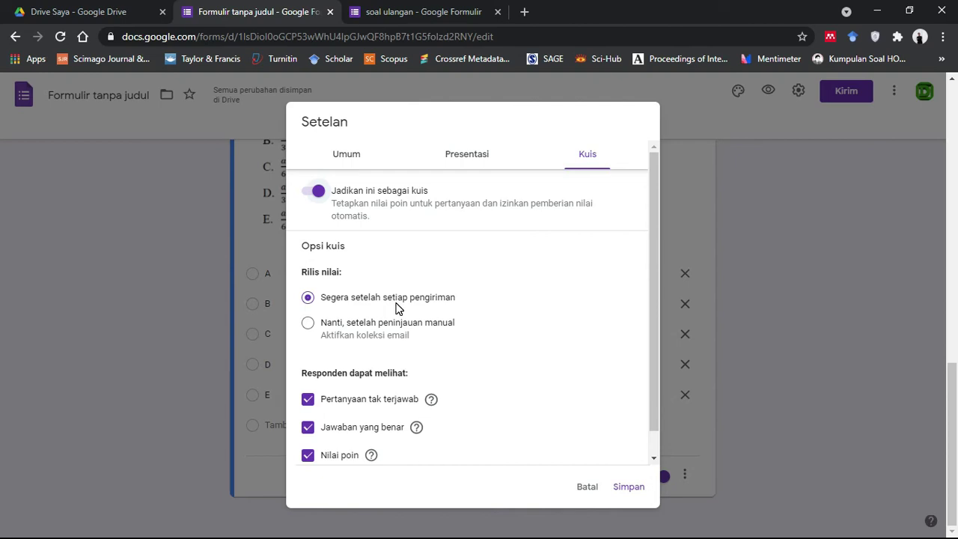
click(629, 488)
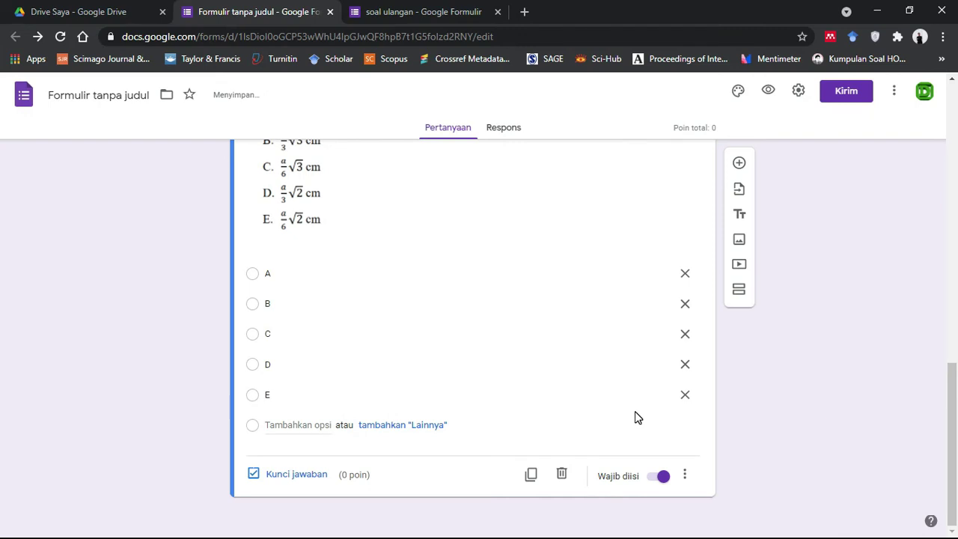
In question 1's answer key, mark option A as the correct answer and award 10 points.
scroll(2, 389, up, 3)
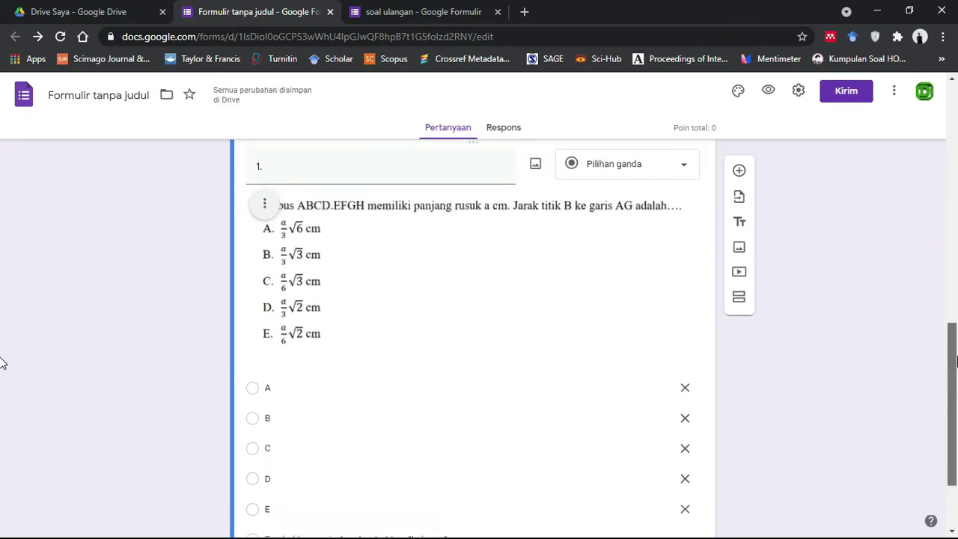
scroll(2, 367, down, 2)
scroll(2, 381, up, 3)
drag(954, 337, 946, 432)
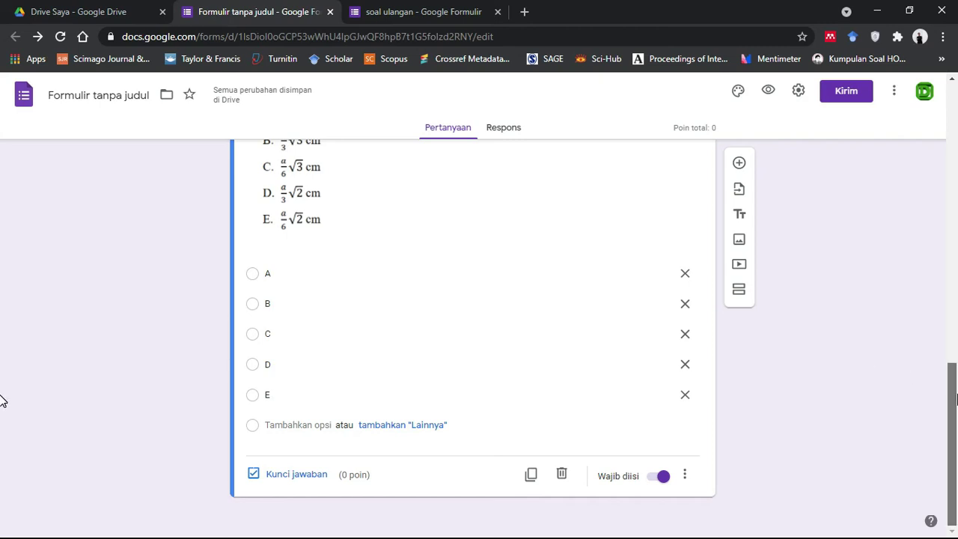
drag(954, 408, 953, 449)
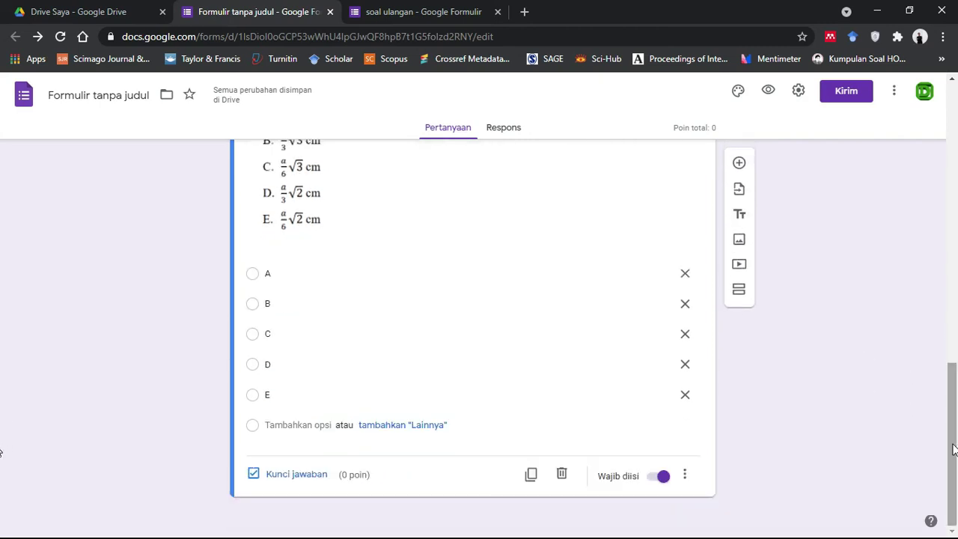
click(296, 476)
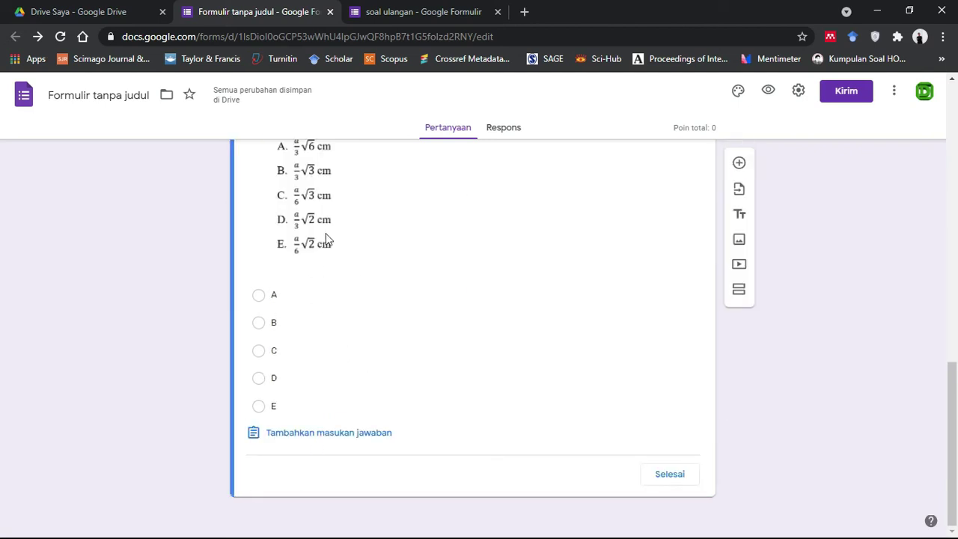
click(260, 298)
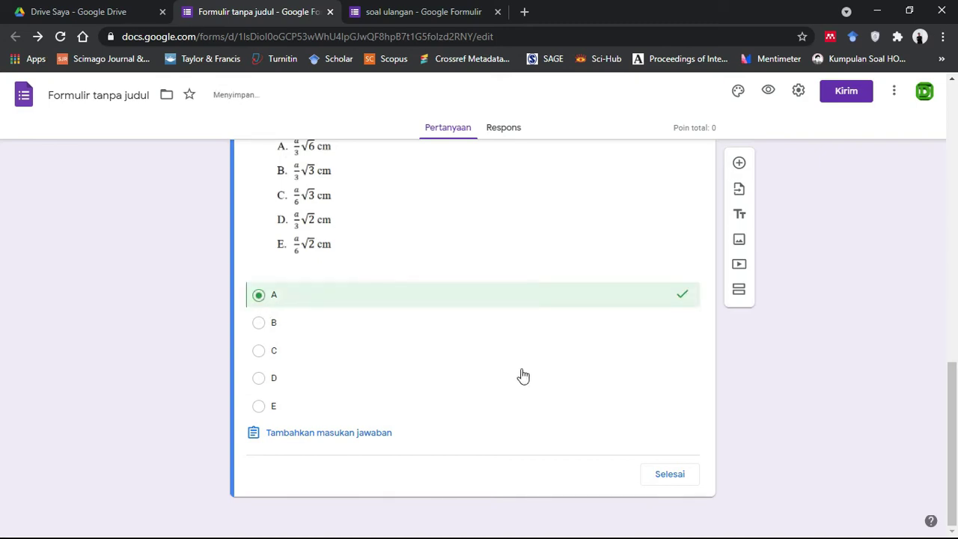
scroll(1, 374, up, 1)
scroll(2, 370, up, 1)
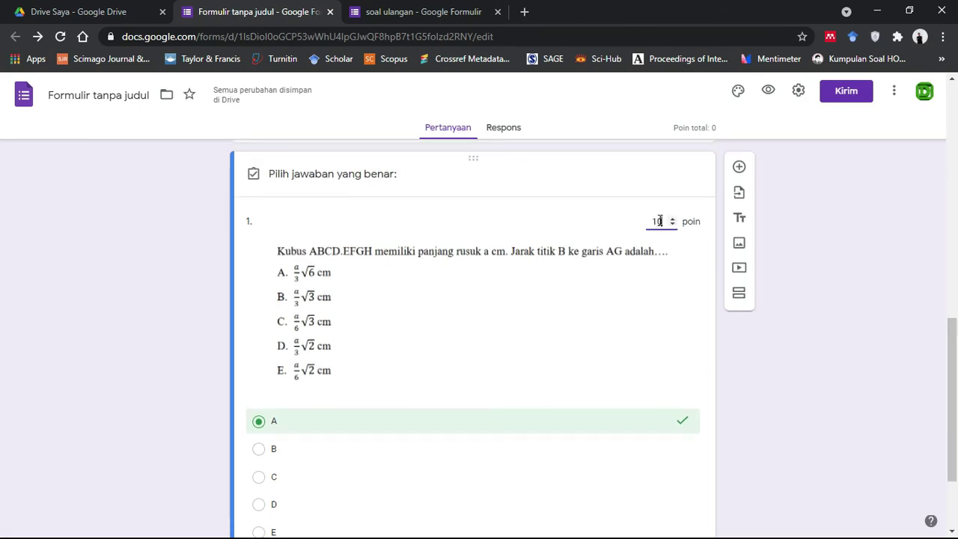
scroll(2, 344, down, 2)
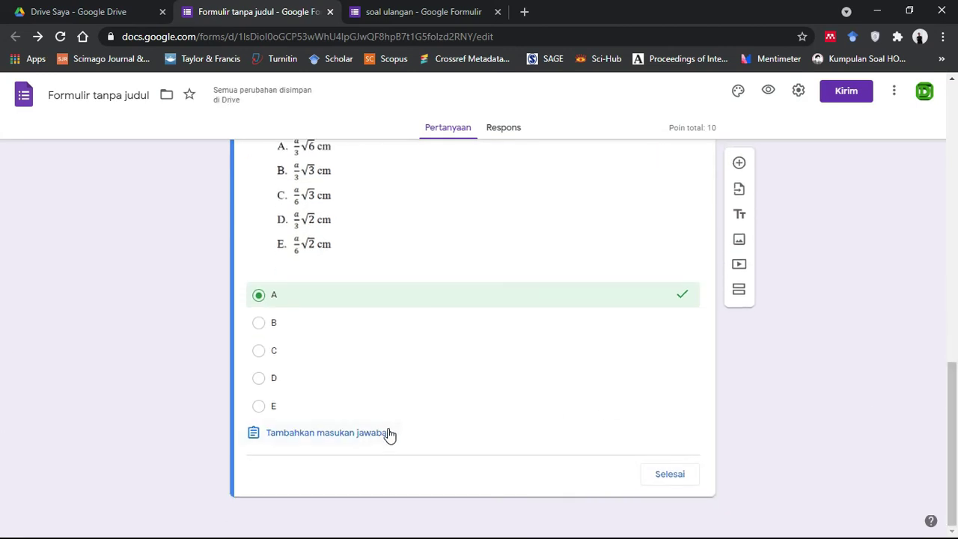
Look at the feedback options for incorrect and correct answers to question 1 without adding any feedback.
click(320, 434)
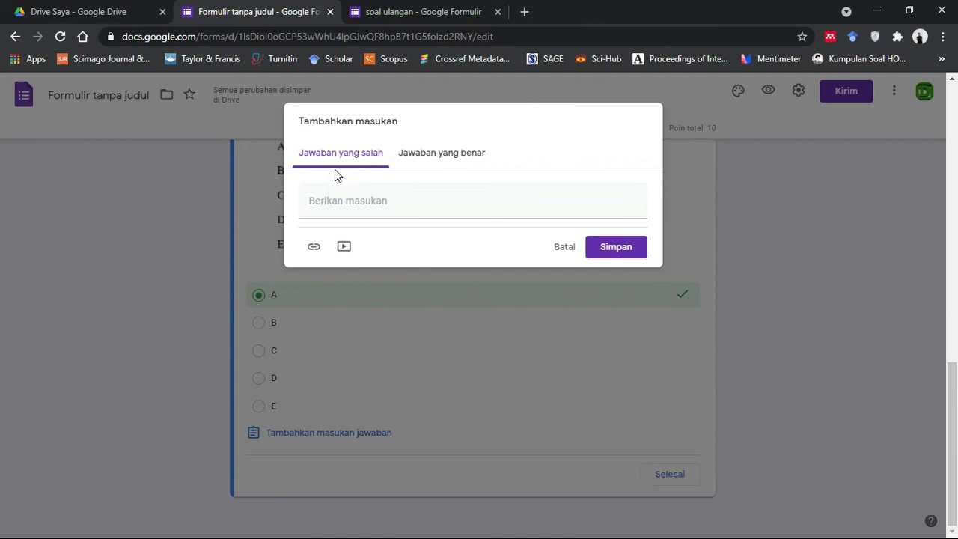
click(434, 157)
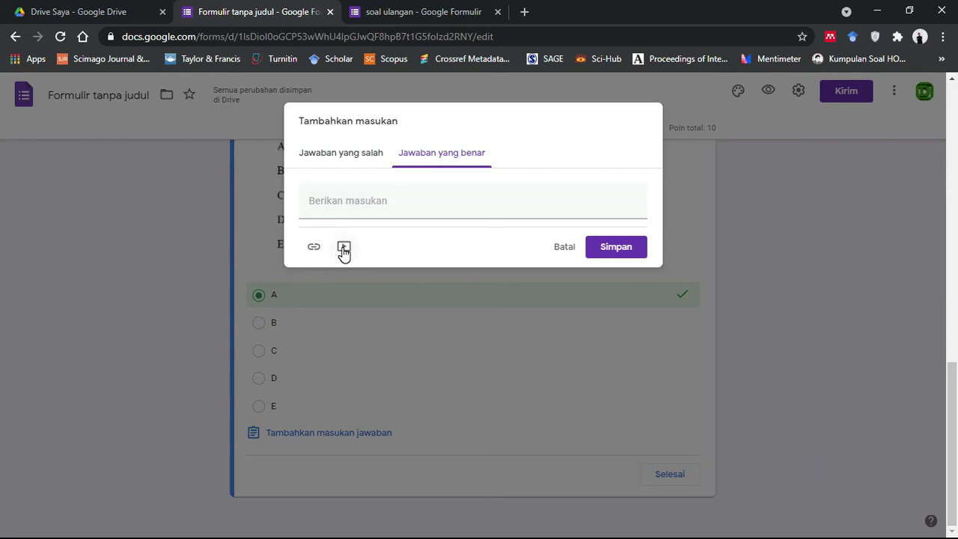
click(557, 247)
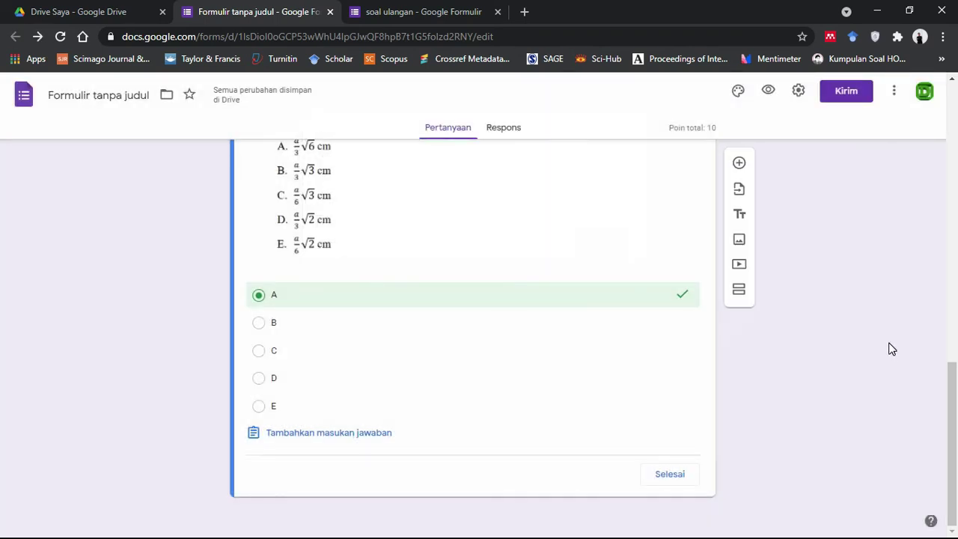
Close the answer key and duplicate question 1, numbering the copy "2.".
click(670, 475)
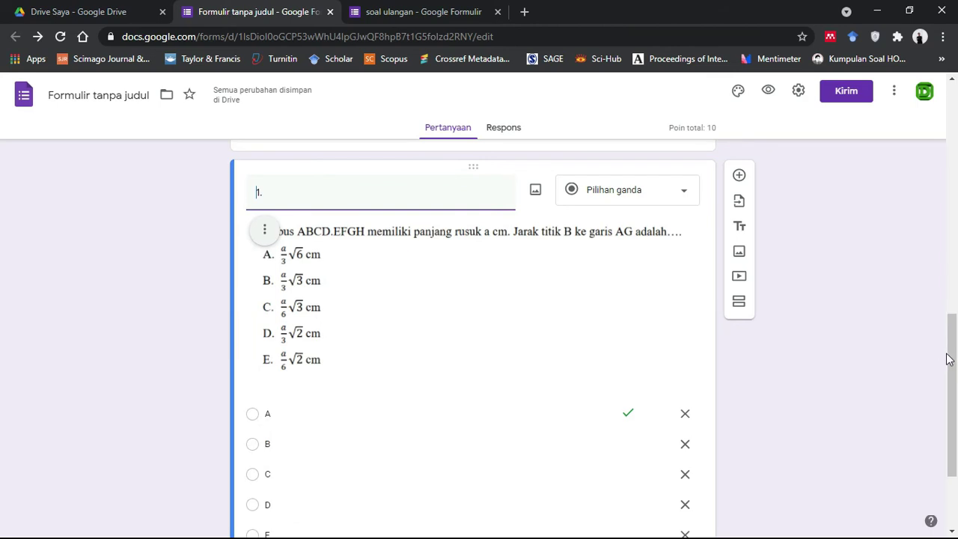
drag(953, 359, 949, 439)
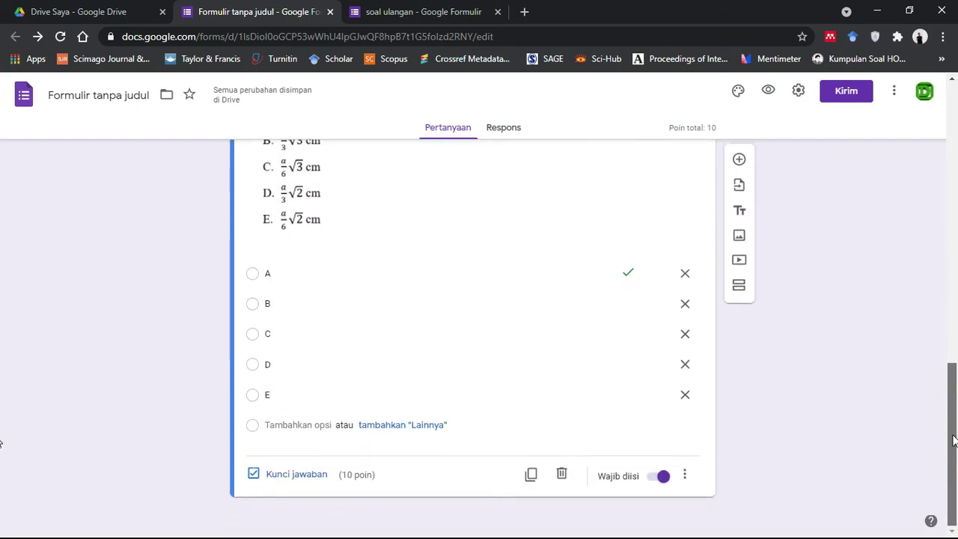
click(532, 476)
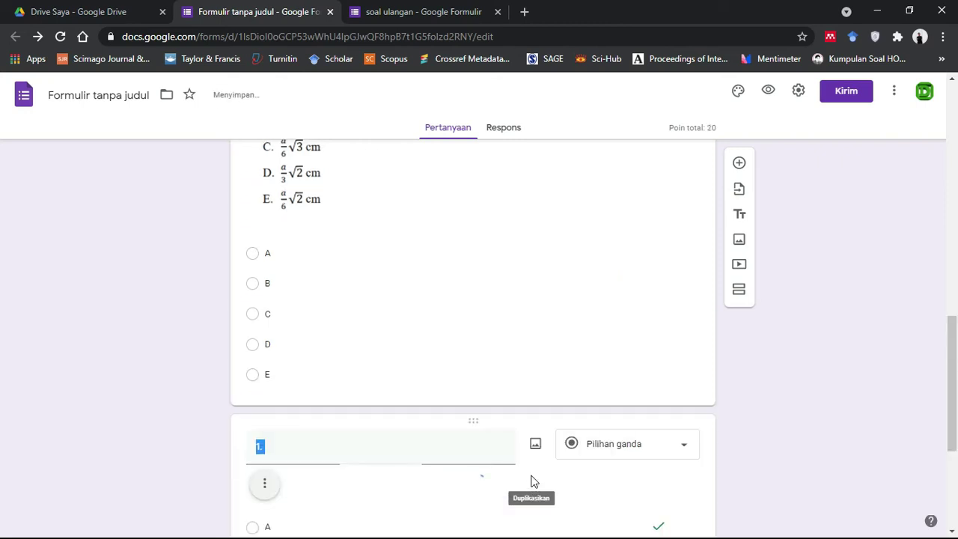
drag(954, 332, 949, 412)
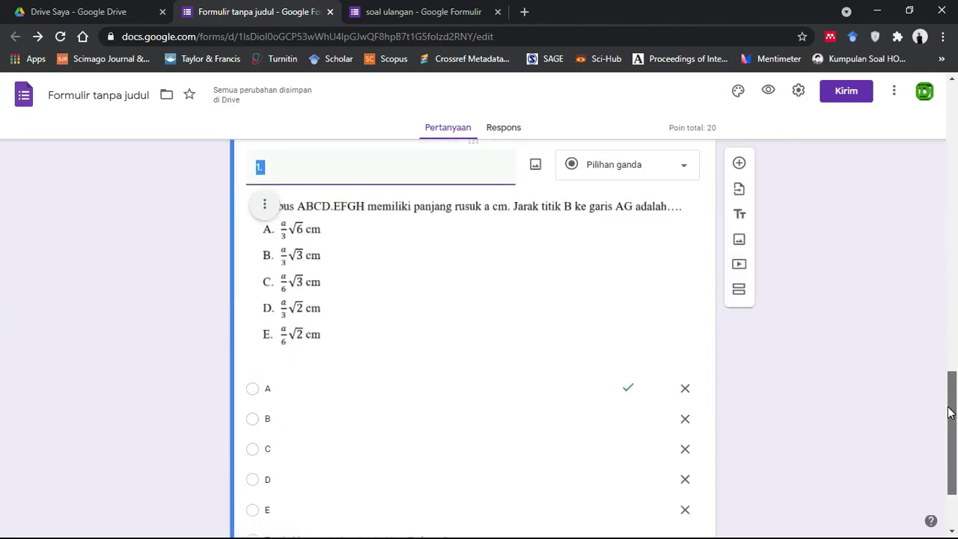
click(273, 168)
text(2.)
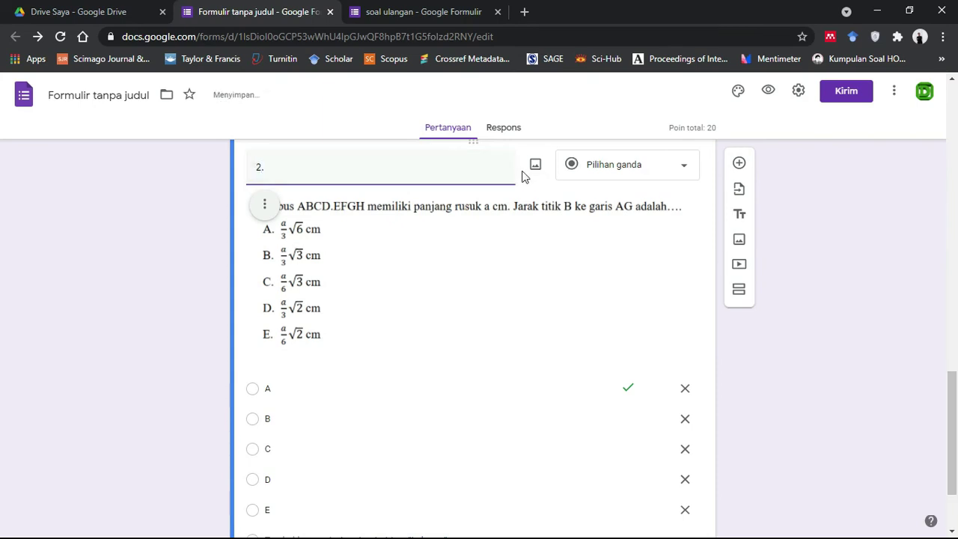
Replace question 2's copied image with image file 2 from the Soal Latihan folder.
click(413, 216)
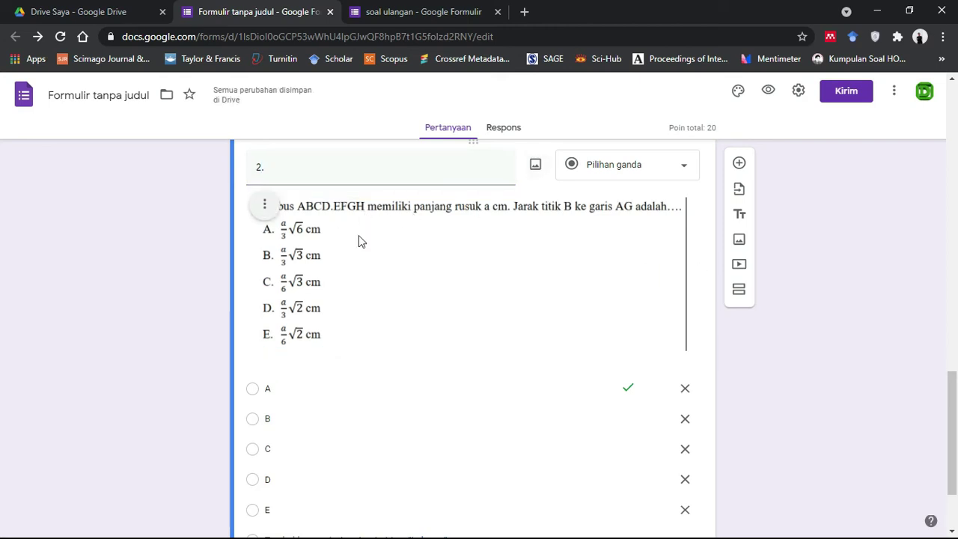
click(268, 207)
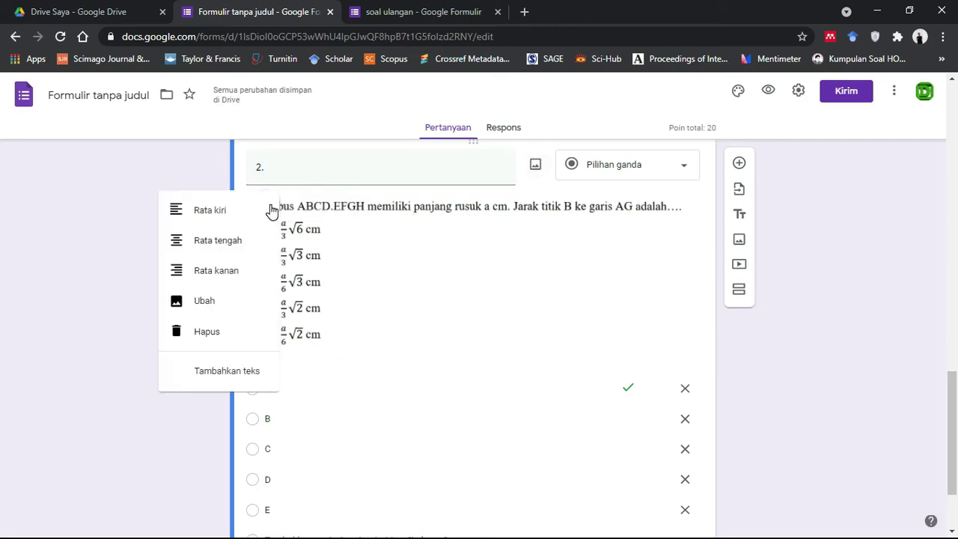
click(224, 332)
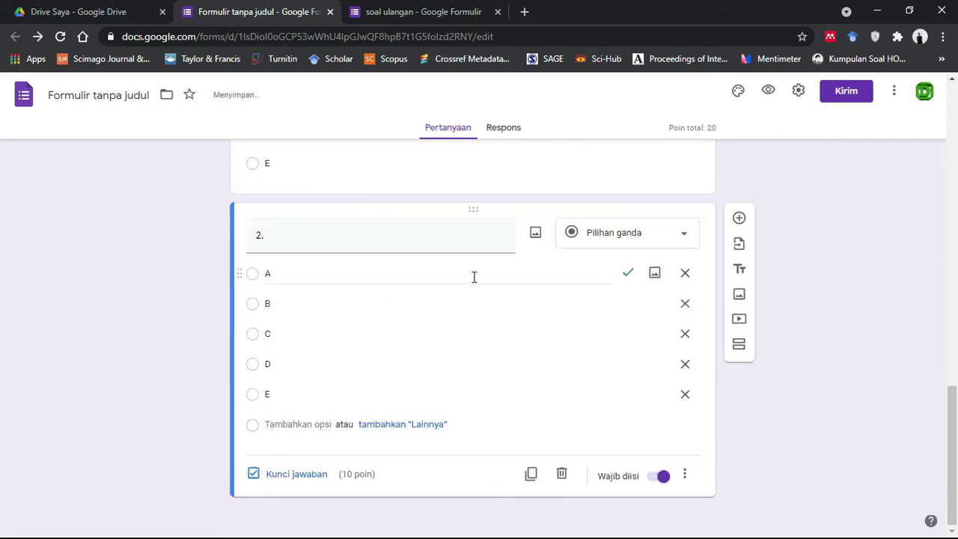
click(536, 235)
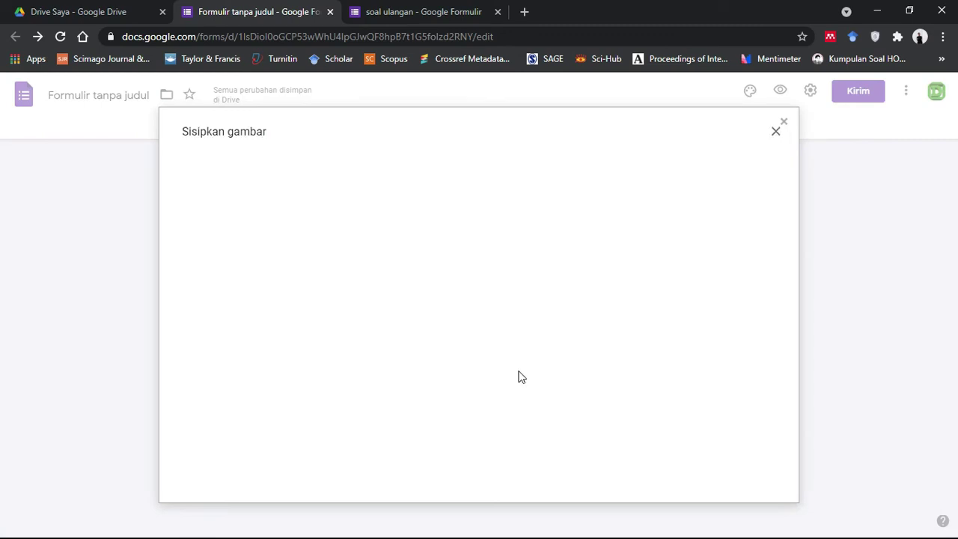
click(479, 380)
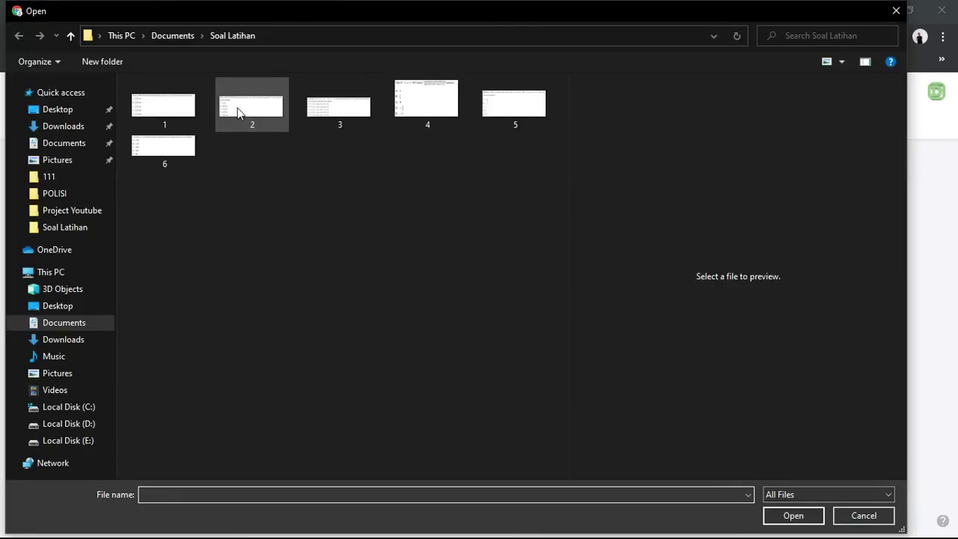
click(238, 108)
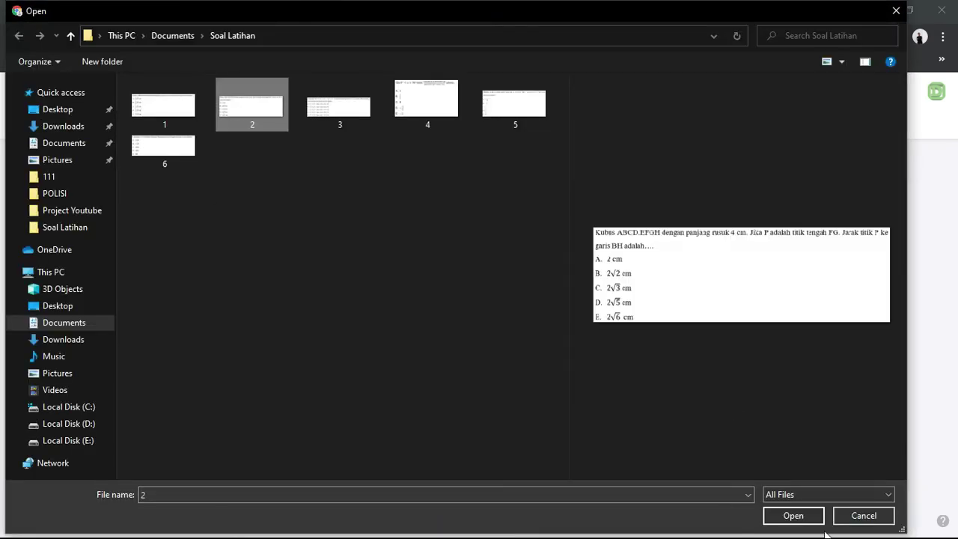
click(802, 517)
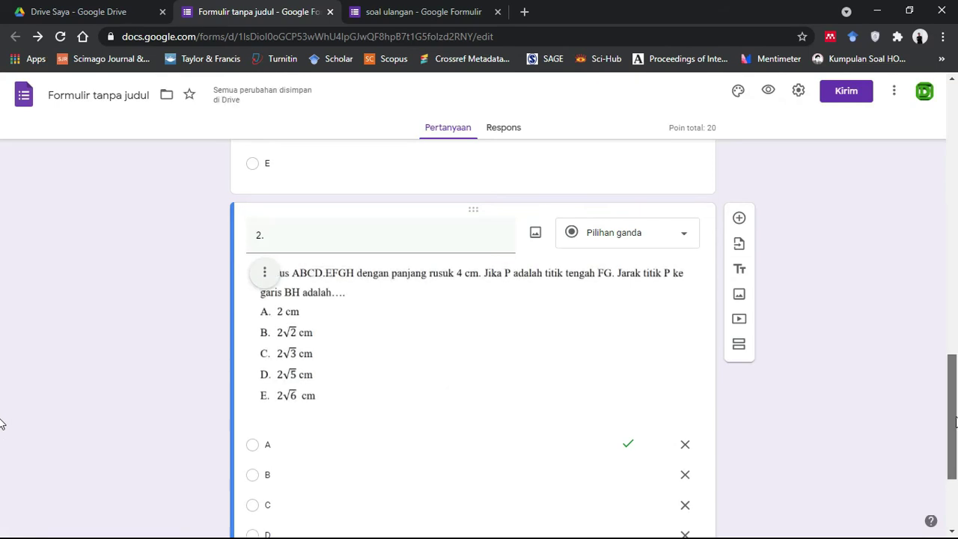
In question 2's answer key, mark option D as correct instead of option A, and close the key.
drag(956, 432, 956, 470)
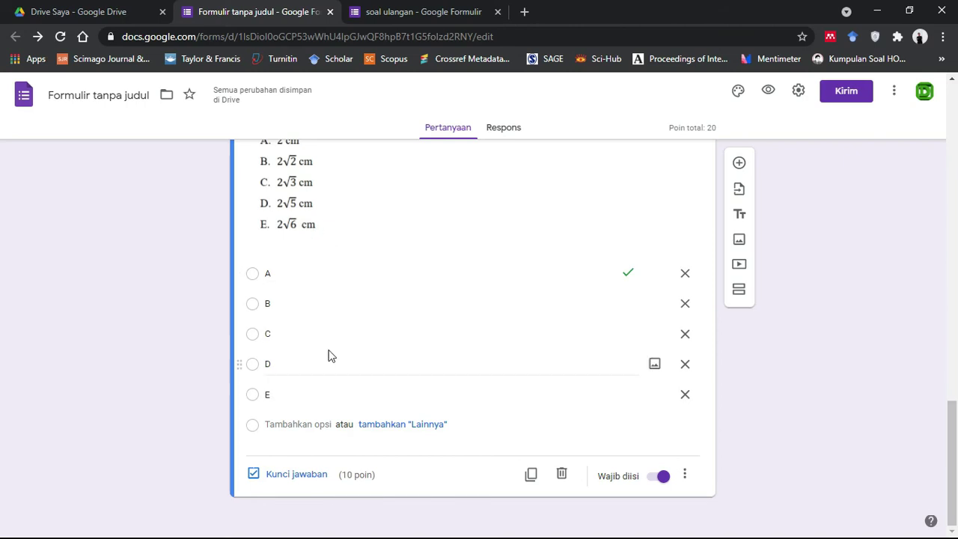
click(310, 476)
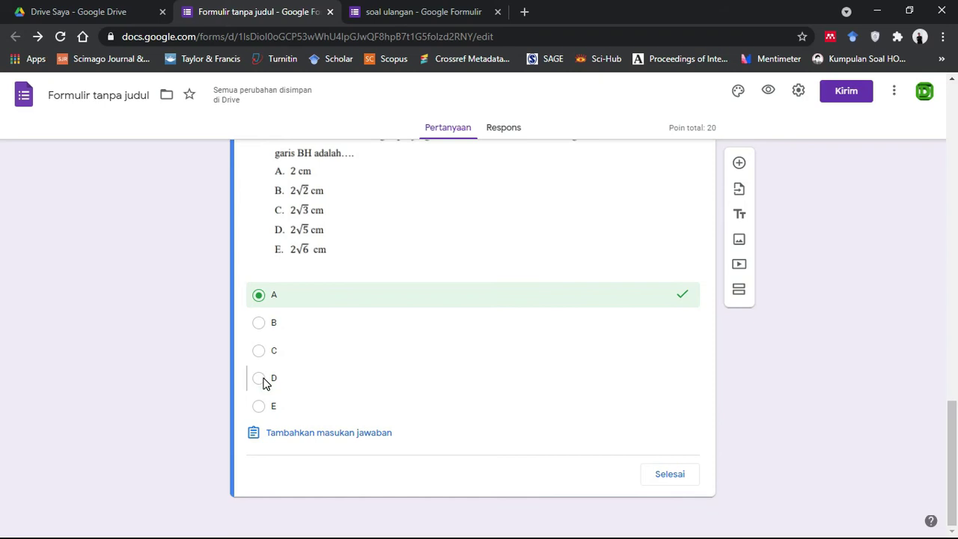
click(262, 380)
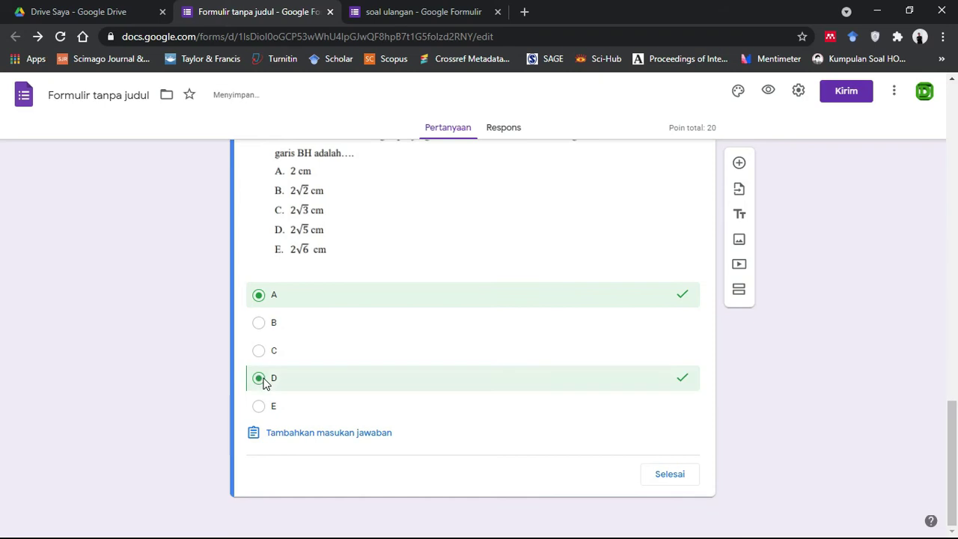
click(260, 296)
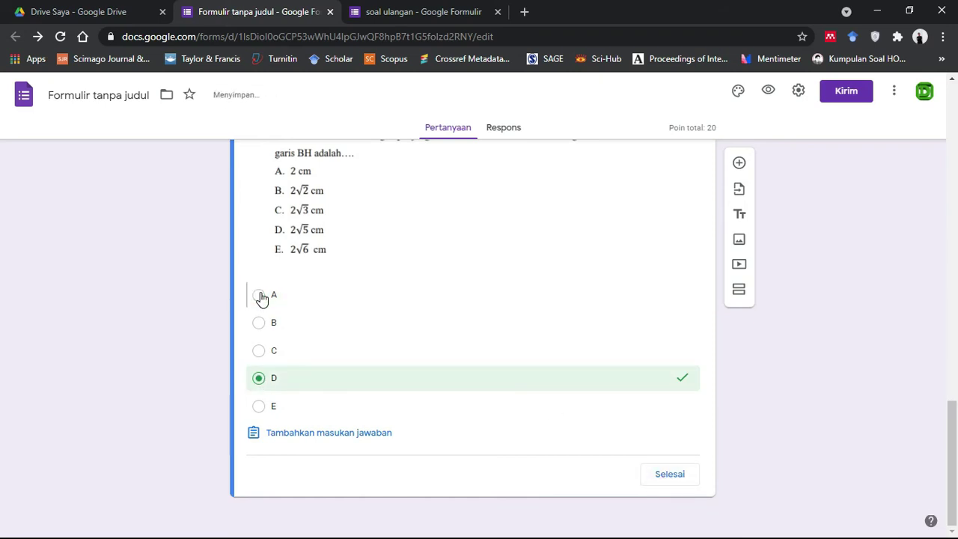
click(670, 482)
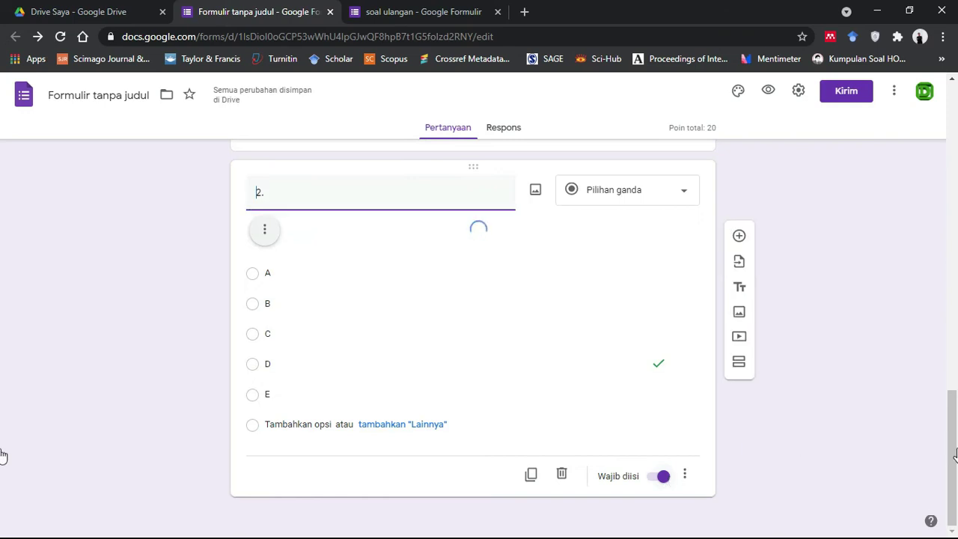
Open the quiz preview as a respondent and look over its introduction and identity fields.
scroll(951, 463, down, 1)
drag(949, 462, 951, 305)
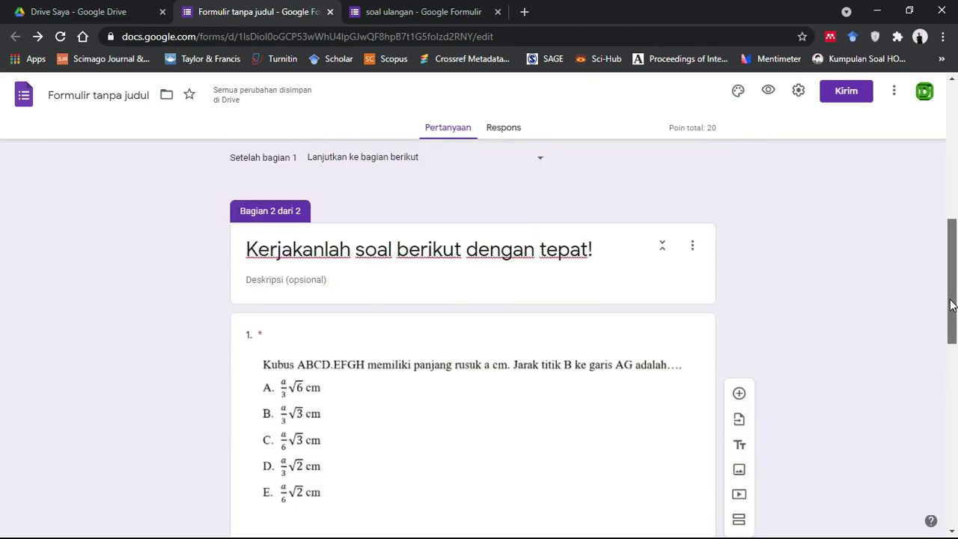
click(769, 93)
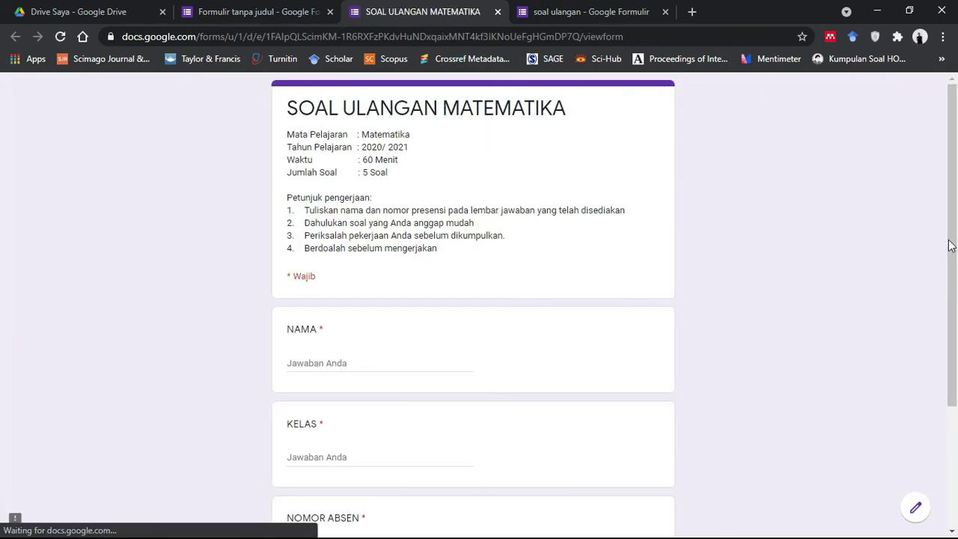
drag(949, 245, 613, 319)
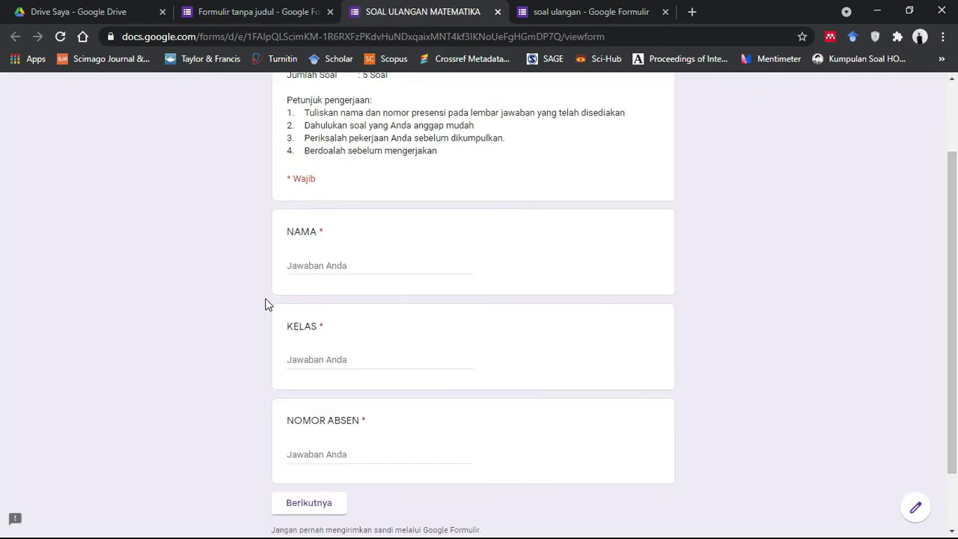
Enter the student's first name, class 12 and attendance number 2 in the previewed quiz, and continue to the question section.
click(294, 267)
text(Ade)
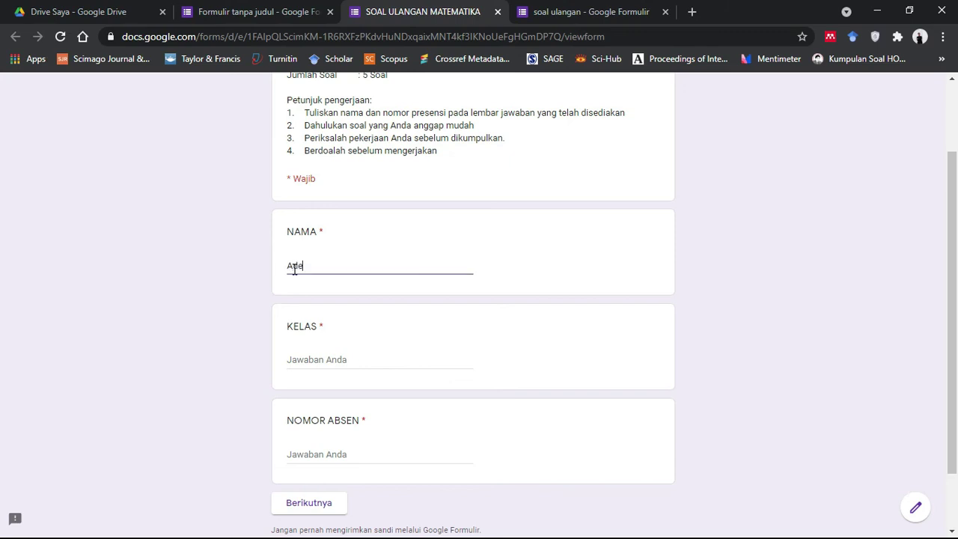
click(309, 357)
text(12)
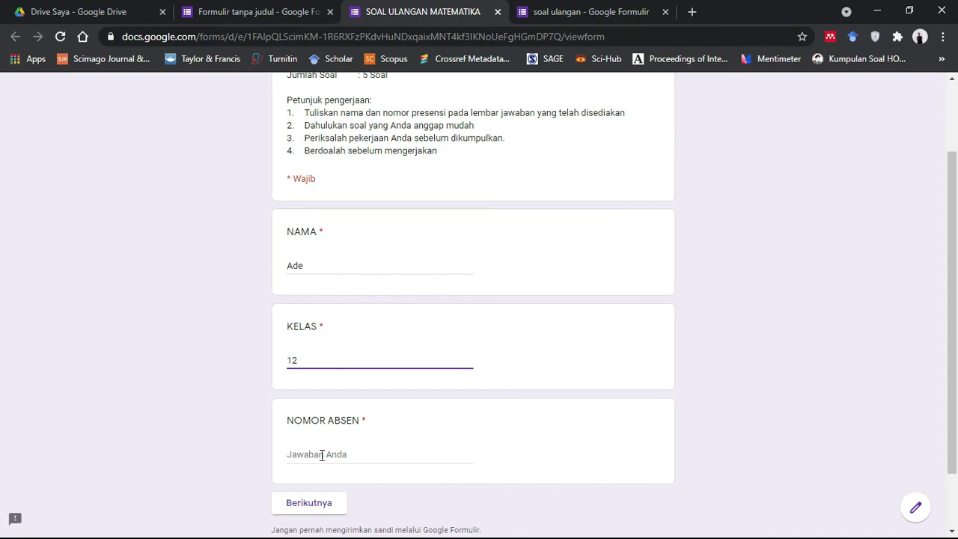
click(322, 455)
text(2)
scroll(5, 322, down, 1)
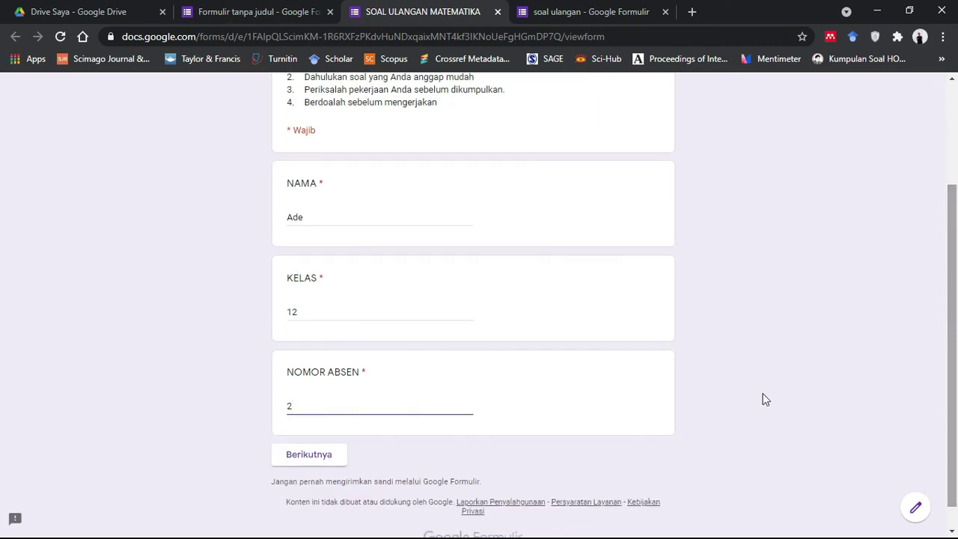
click(327, 458)
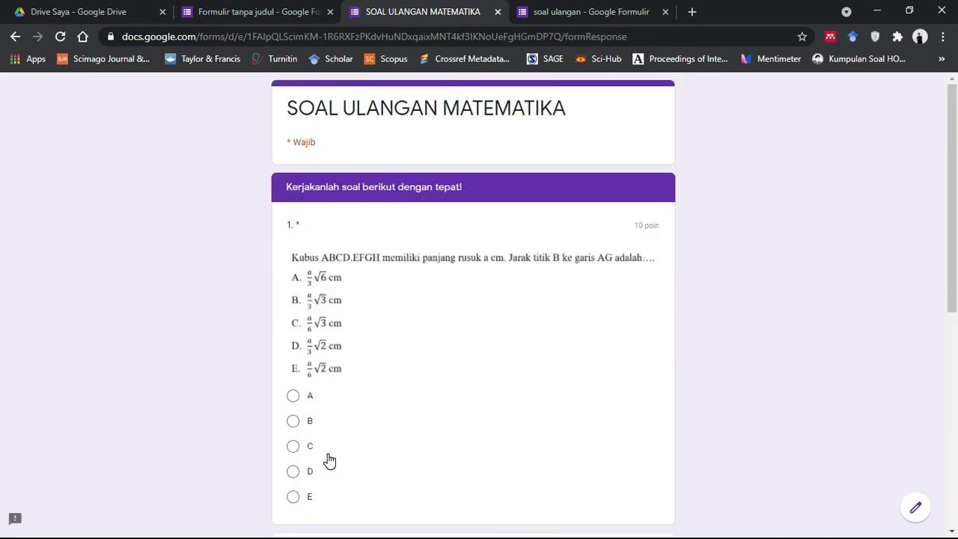
Answer both question 1 and question 2 with option A and submit the quiz.
scroll(2, 210, down, 1)
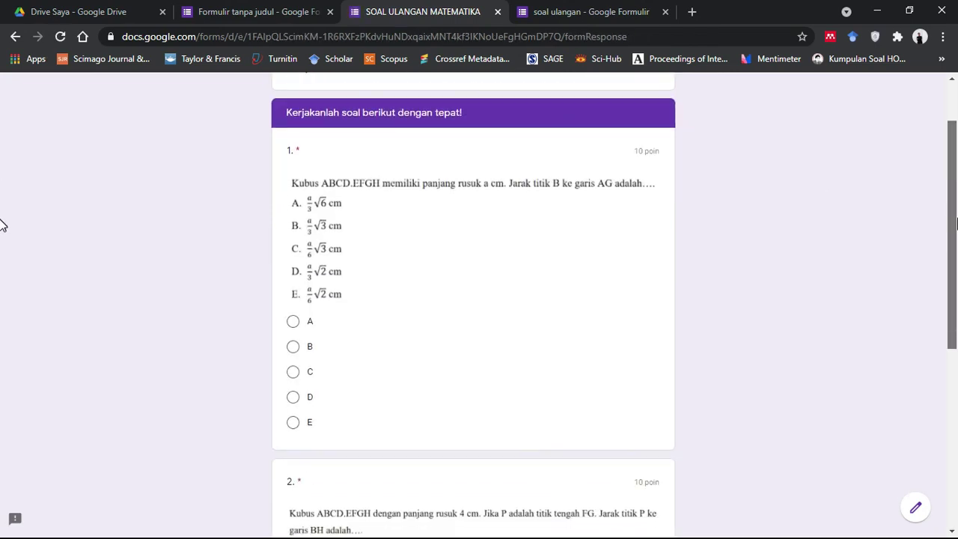
click(297, 325)
scroll(2, 210, down, 2)
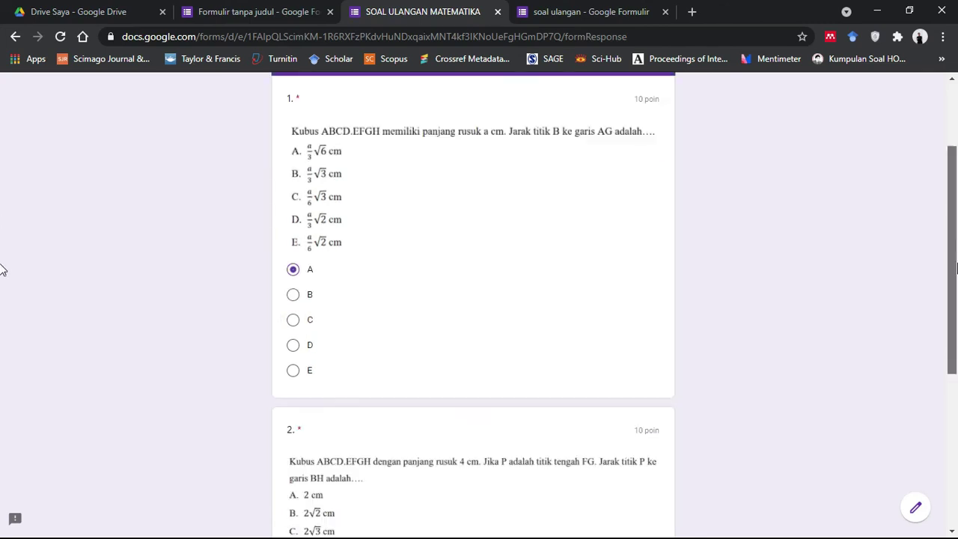
click(293, 489)
scroll(1, 316, down, 3)
click(380, 442)
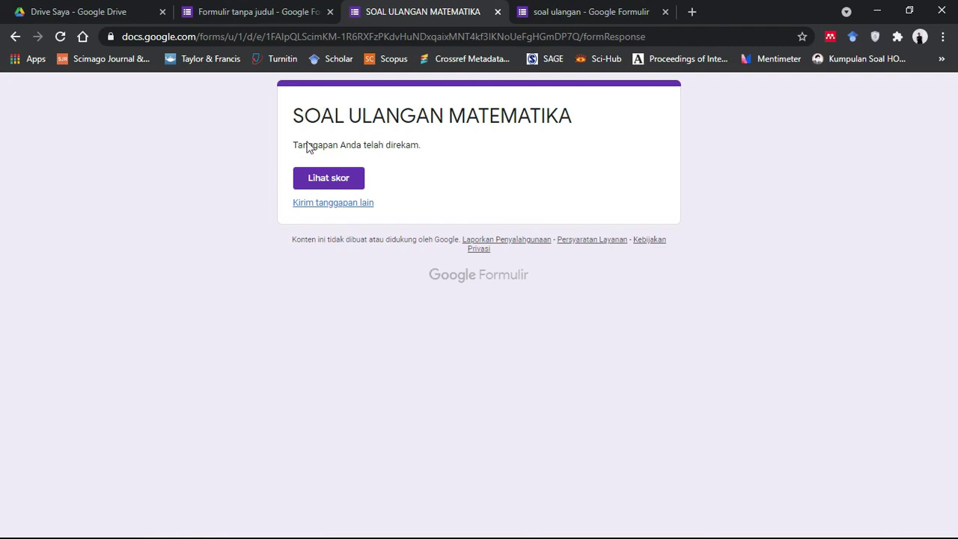
Open the score of the submitted quiz and review the total points and the grading of each question.
click(324, 185)
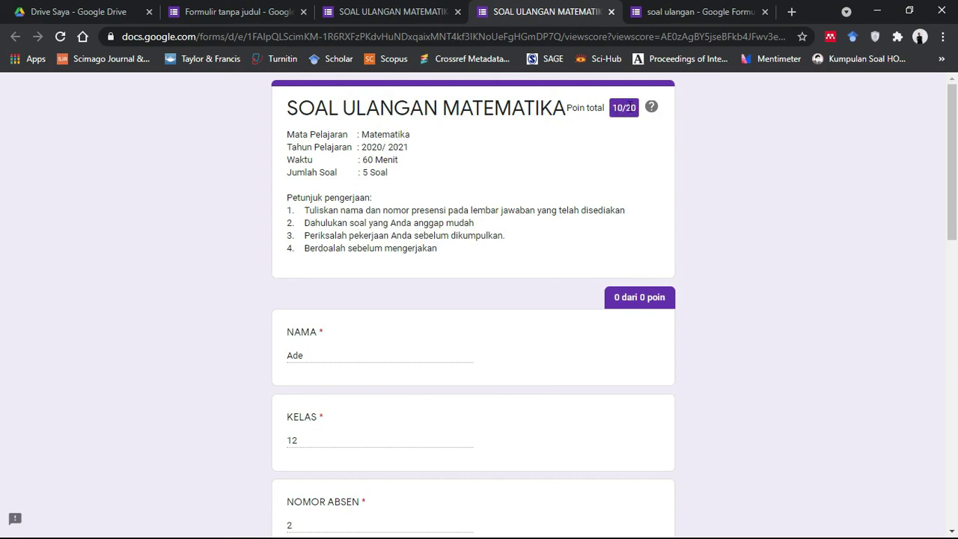
drag(954, 164, 957, 371)
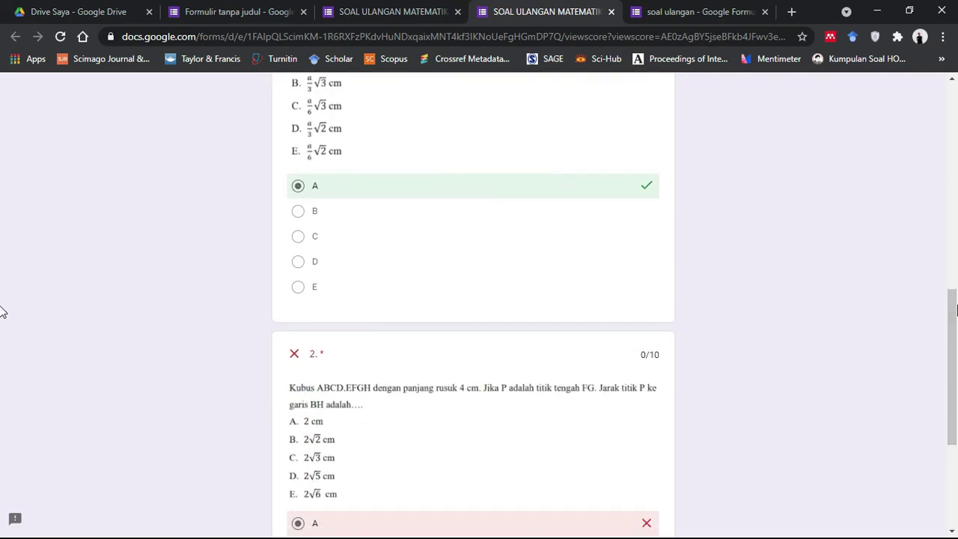
drag(957, 319, 957, 357)
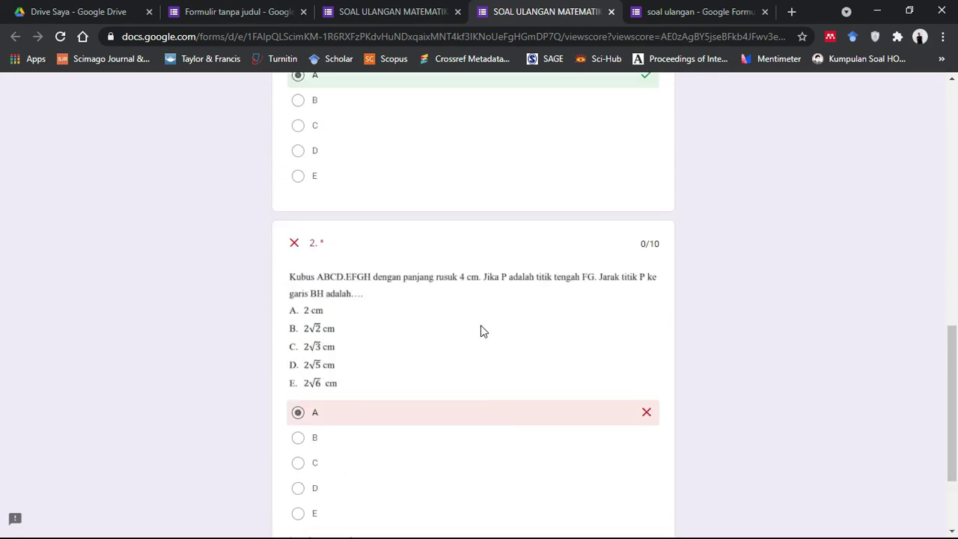
drag(952, 403, 952, 257)
Return to the form editor, create a new spreadsheet for the form's responses, and dismiss the document status tip in it.
click(404, 9)
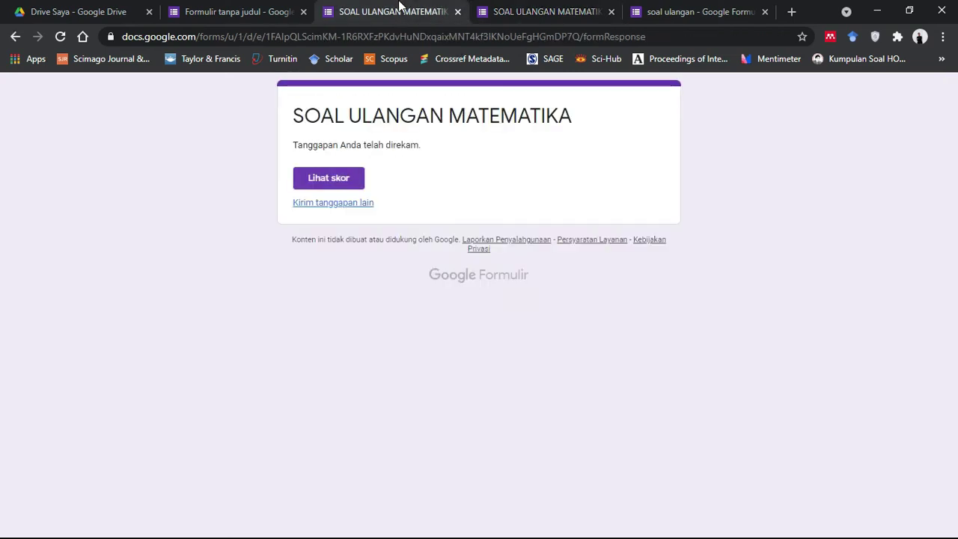
click(241, 7)
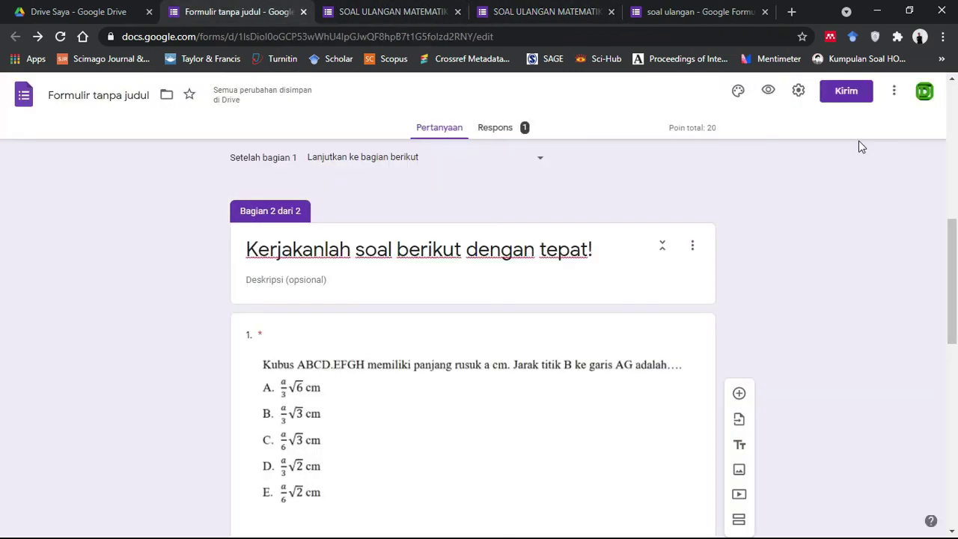
click(494, 130)
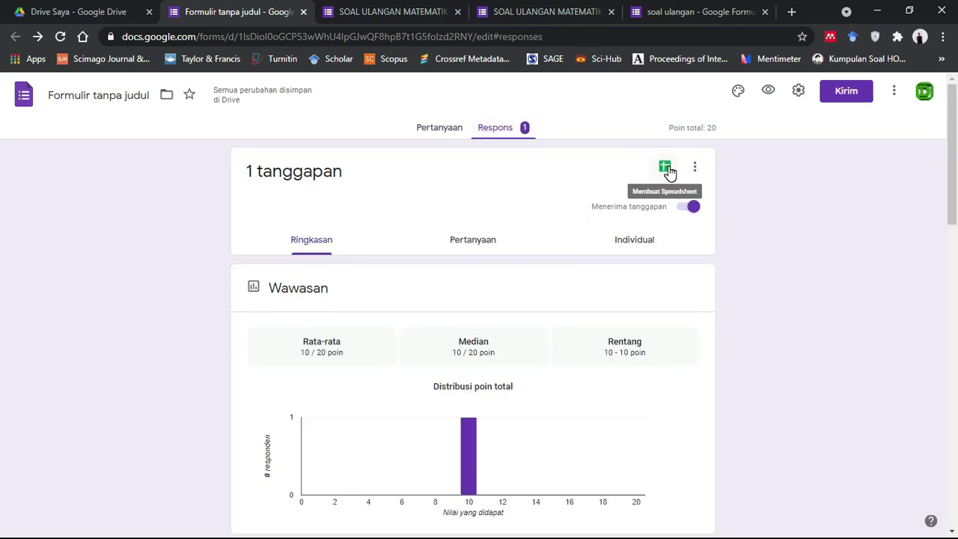
click(665, 167)
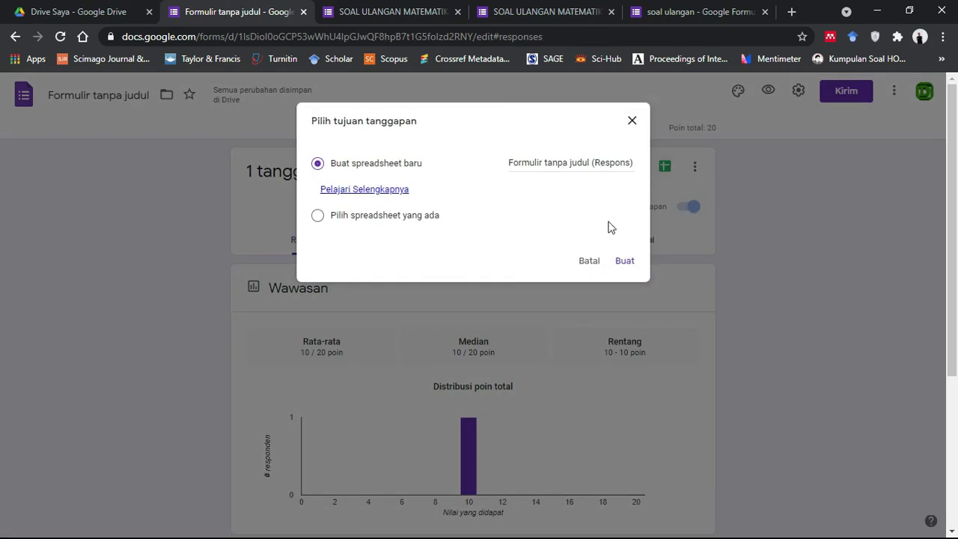
click(622, 268)
click(623, 262)
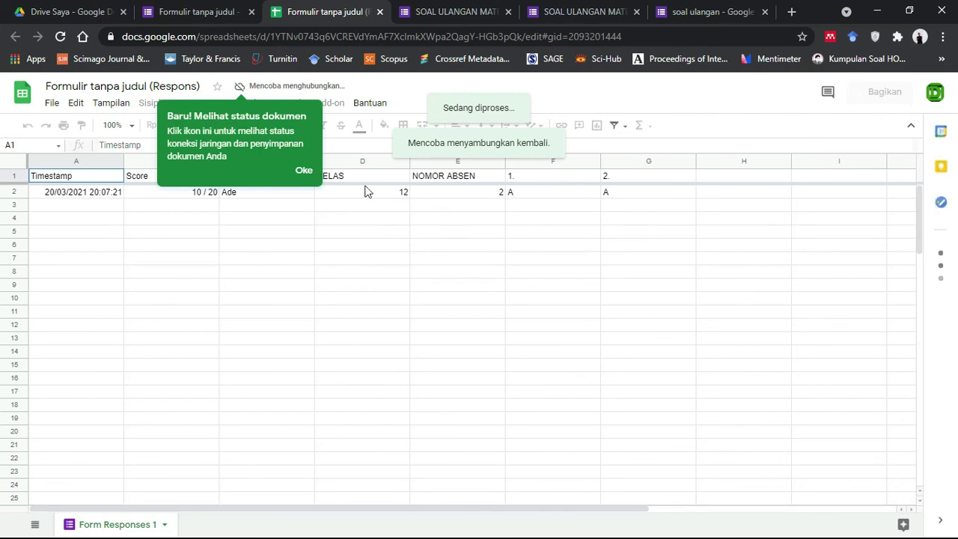
click(307, 176)
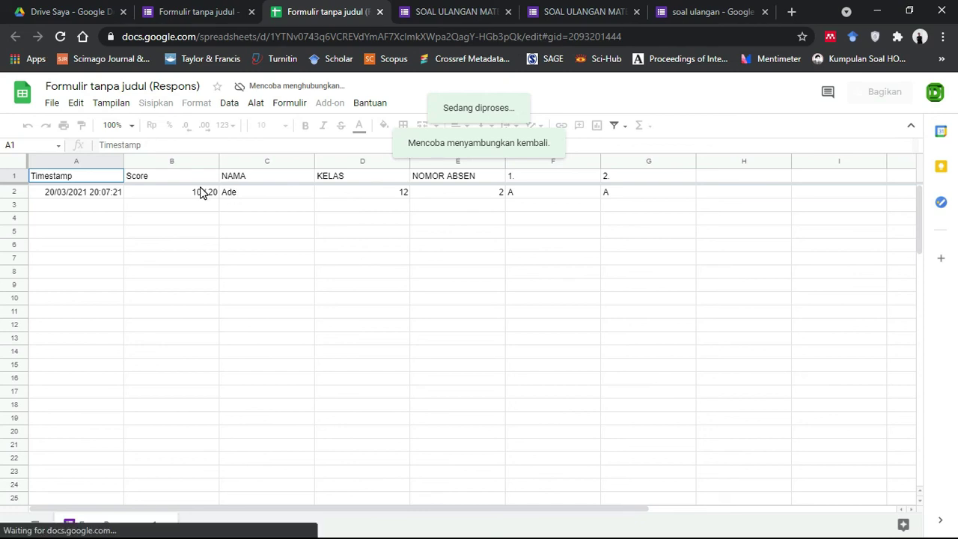
Switch from the response spreadsheet back to the quiz's submission confirmation page.
click(187, 13)
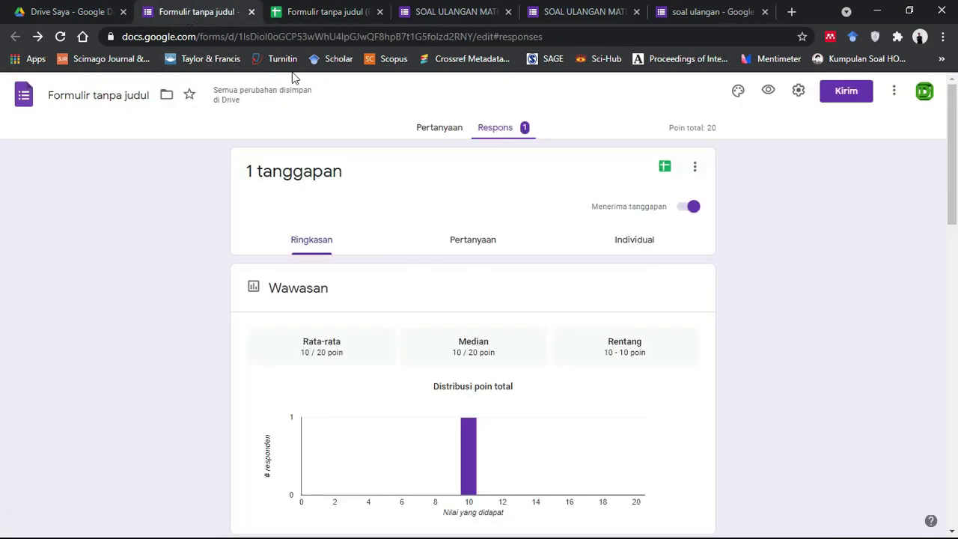
click(420, 9)
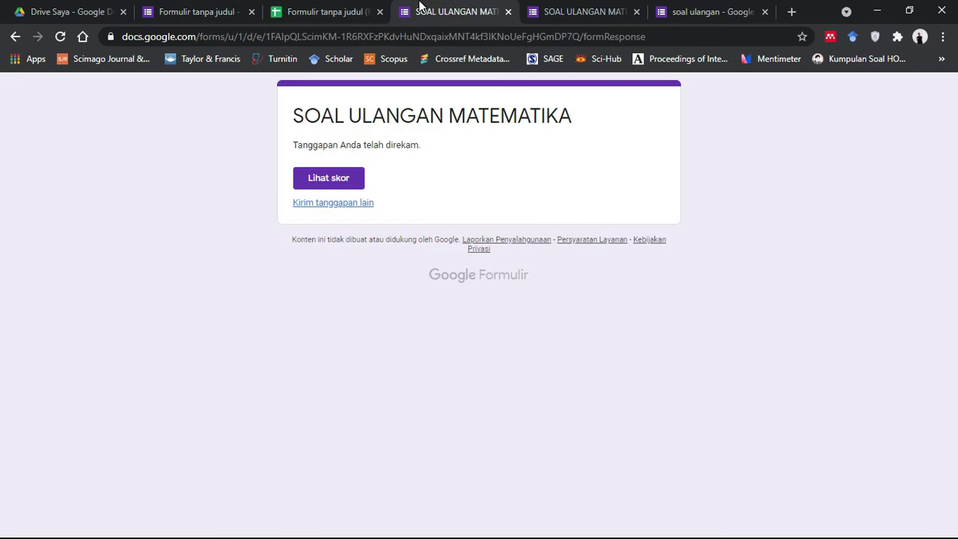